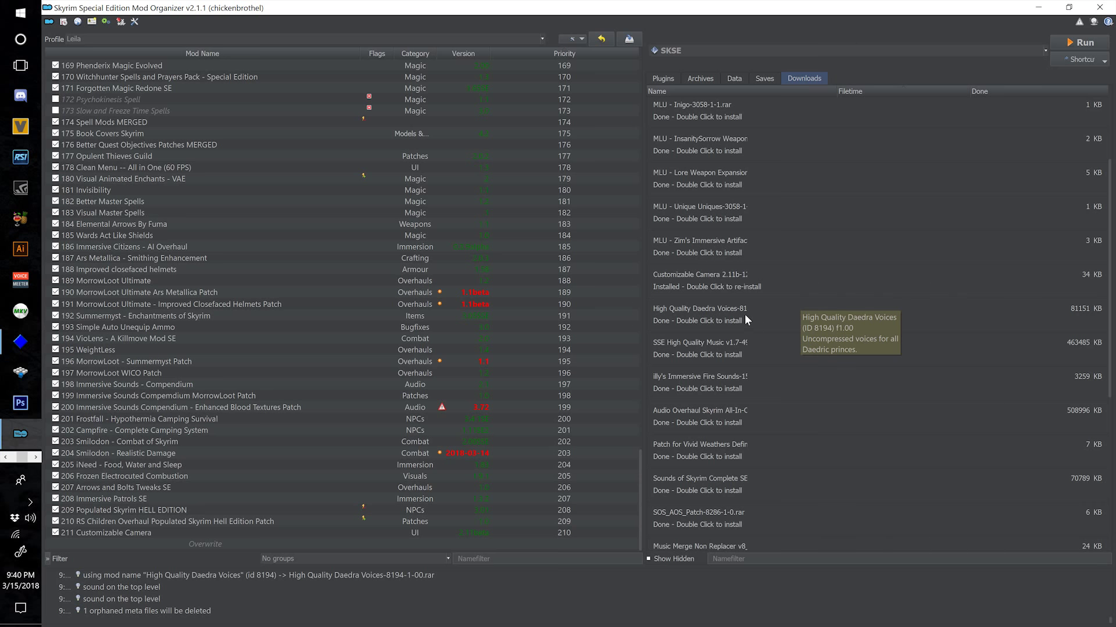
Install the High Quality Daedra Voices download as mod 212
{"action": "double_click", "coordinate": [670, 315]}
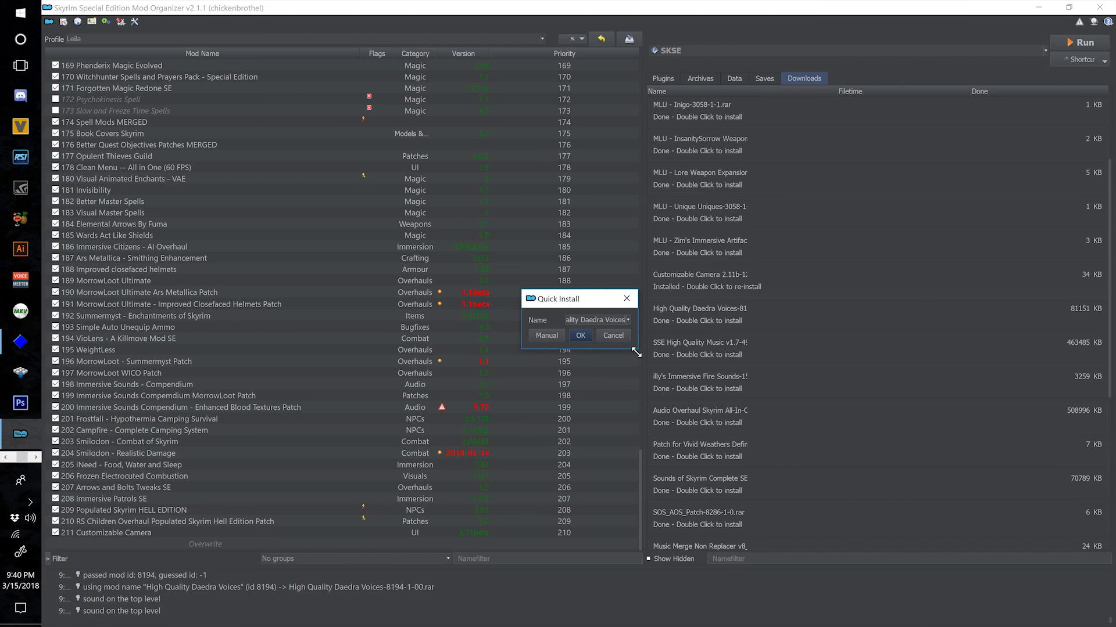
{"action": "left_click_drag", "start_coordinate": [637, 348], "coordinate": [840, 482]}
{"action": "key", "text": "Home"}
{"action": "type", "text": "212"}
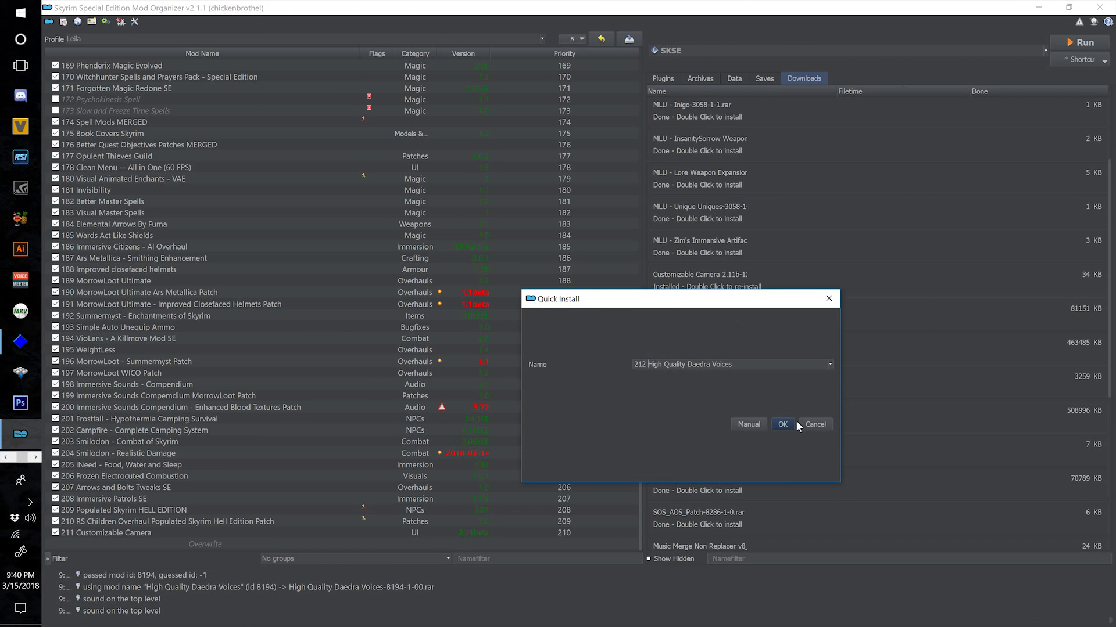
{"action": "left_click", "coordinate": [785, 423]}
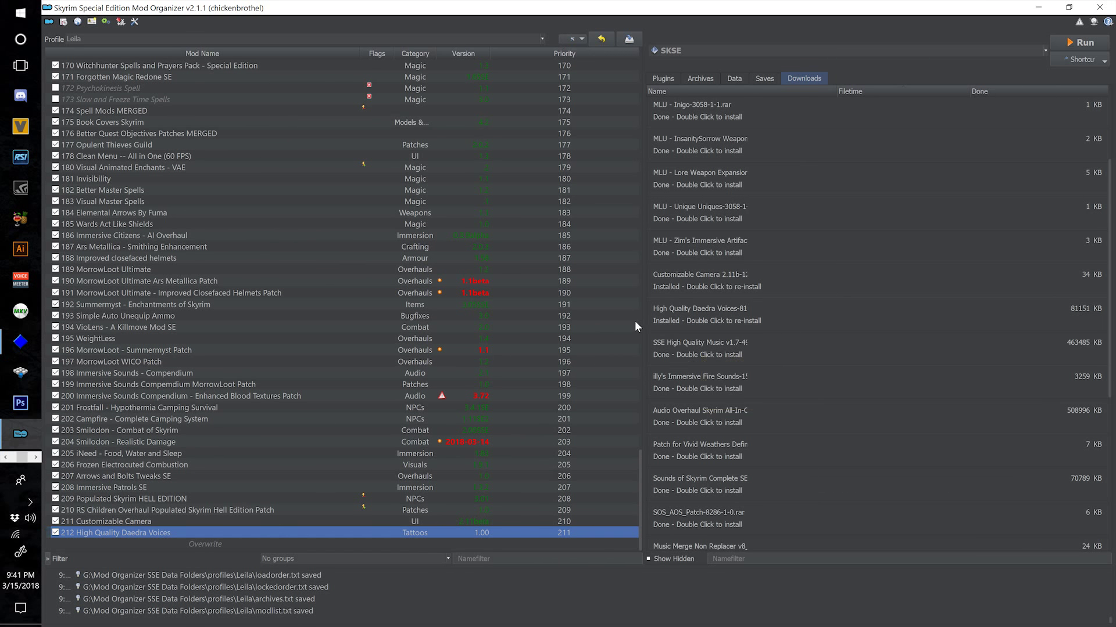
Install SSE High Quality Music as mod 213
{"action": "double_click", "coordinate": [681, 347]}
{"action": "type", "text": "213 SSE High Quality Music"}
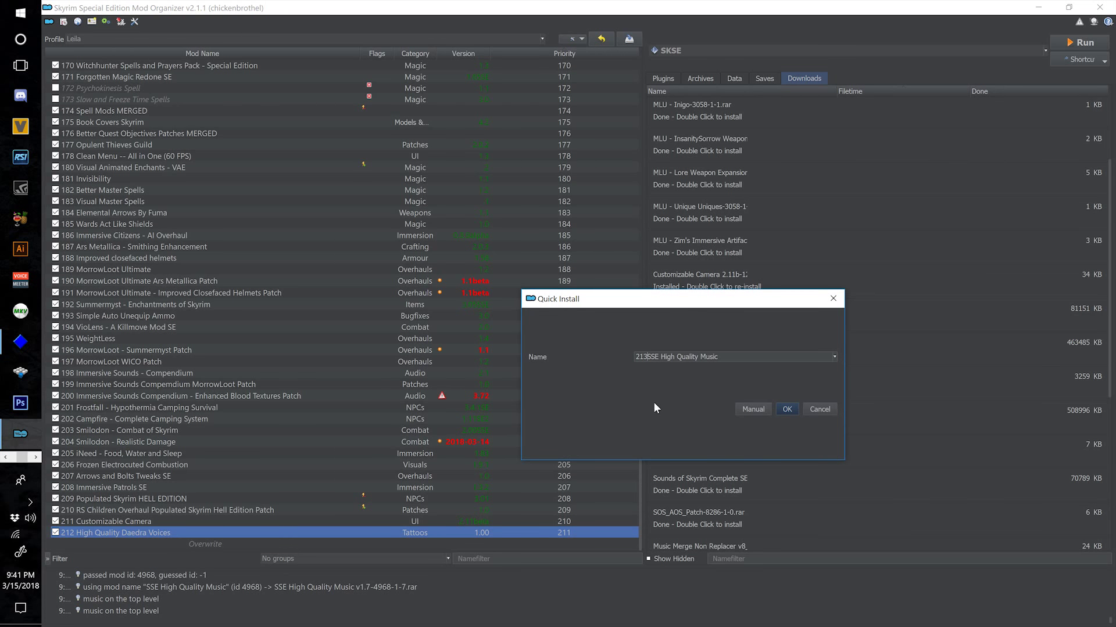
{"action": "left_click", "coordinate": [786, 410]}
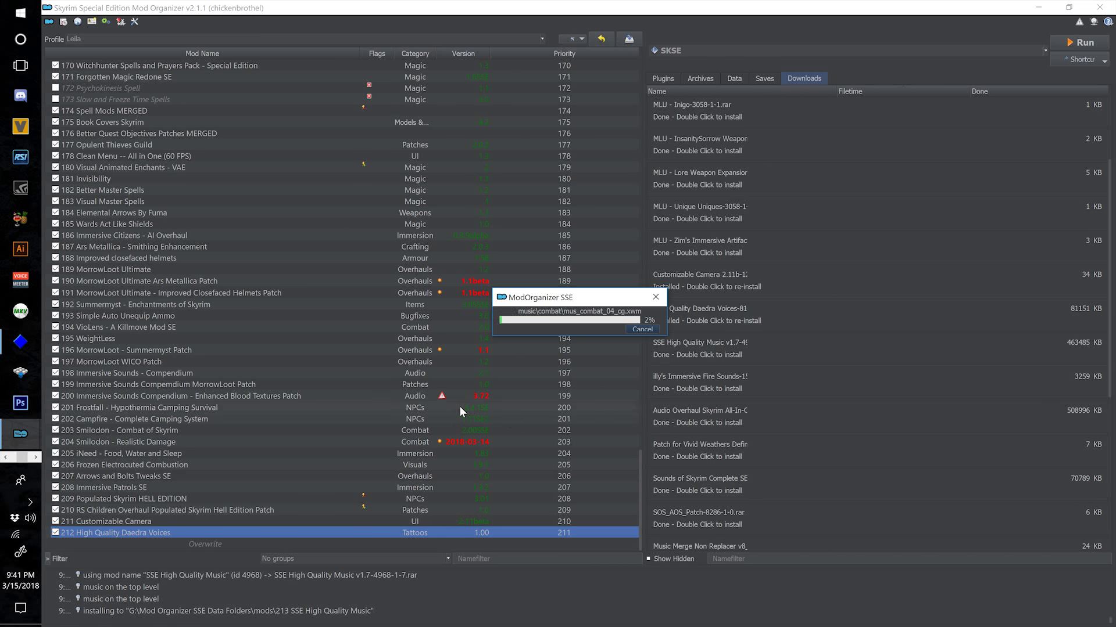
Install illy's Immersive Fire Sounds - SSE as mod 214
{"action": "double_click", "coordinate": [688, 377]}
{"action": "left_click_drag", "start_coordinate": [634, 352], "coordinate": [868, 460]}
{"action": "type", "text": "214"}
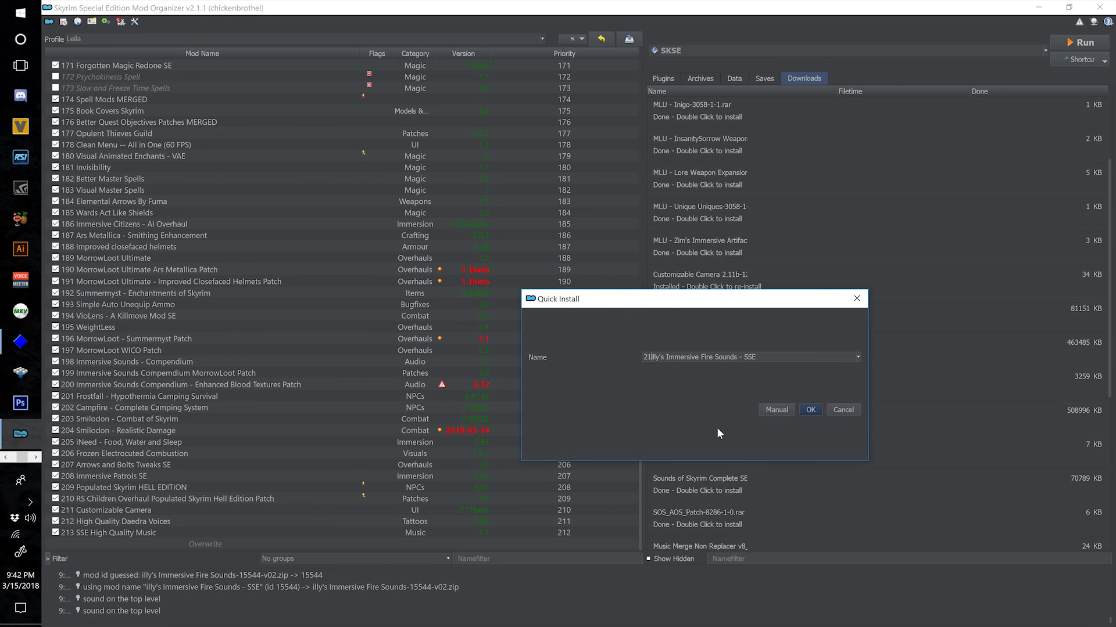
{"action": "left_click", "coordinate": [819, 408]}
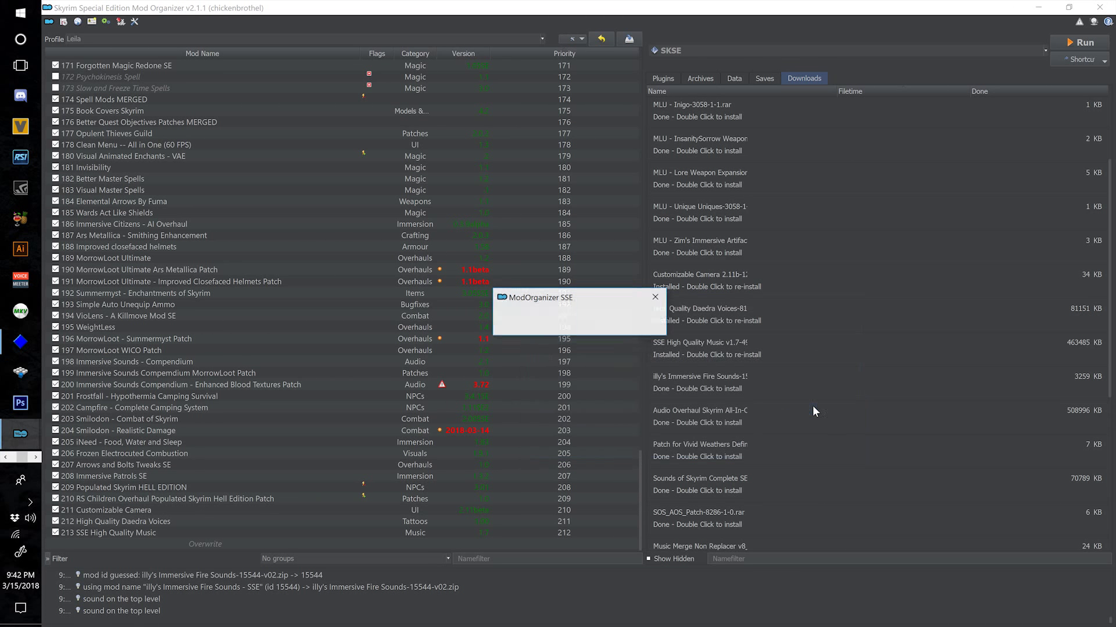
Start installing Audio Overhaul Skyrim All-In-One as 215 and advance past Introduction and Core
{"action": "double_click", "coordinate": [685, 414]}
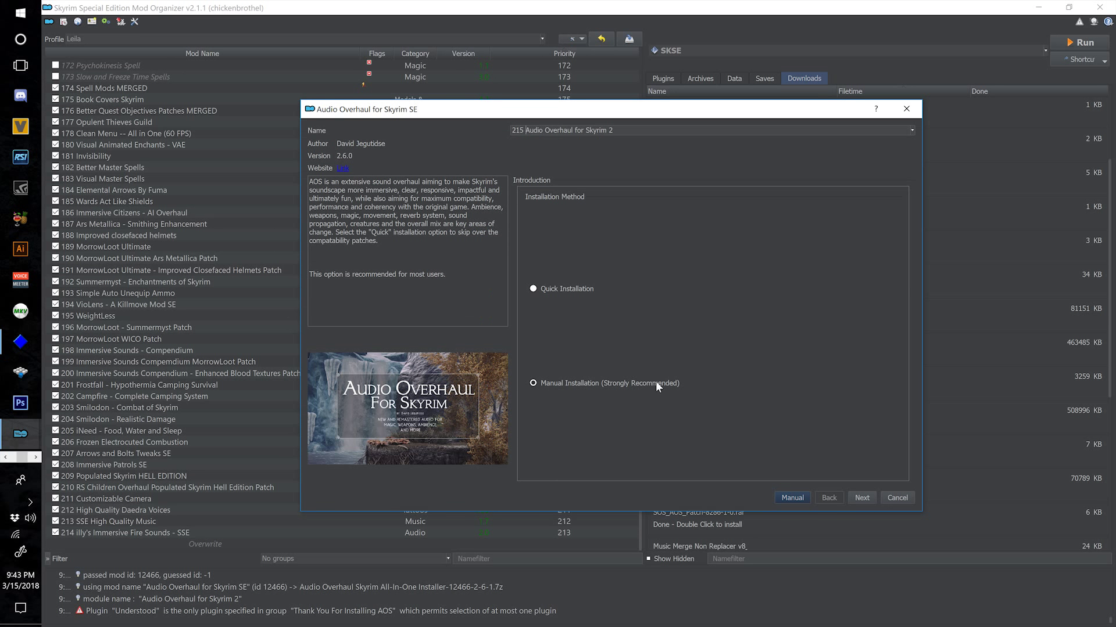
{"action": "left_click", "coordinate": [863, 500]}
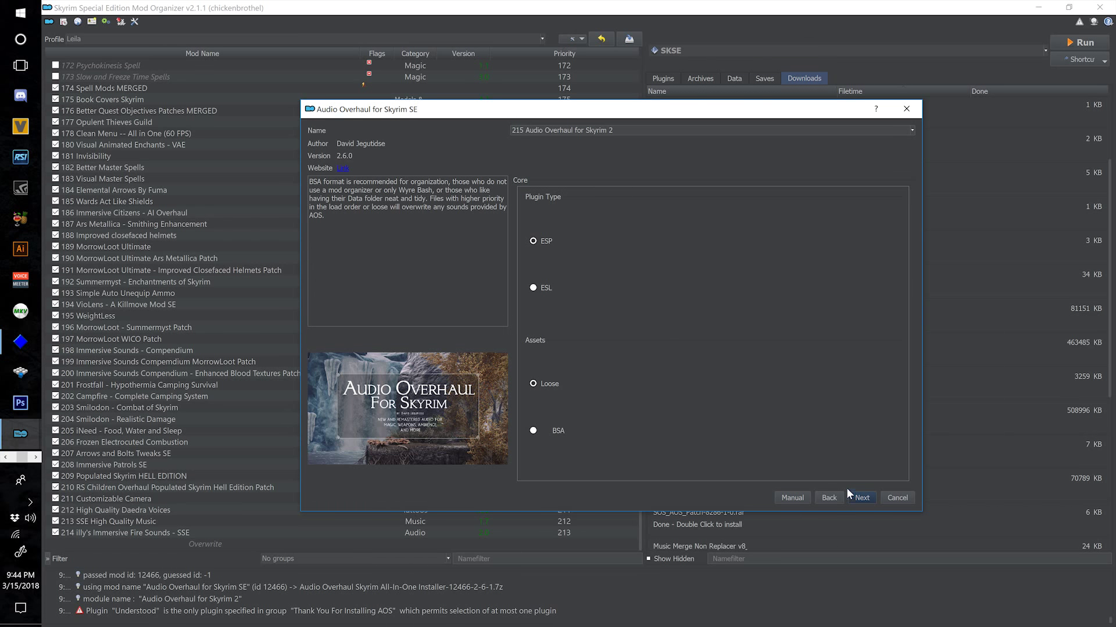
{"action": "left_click", "coordinate": [861, 499]}
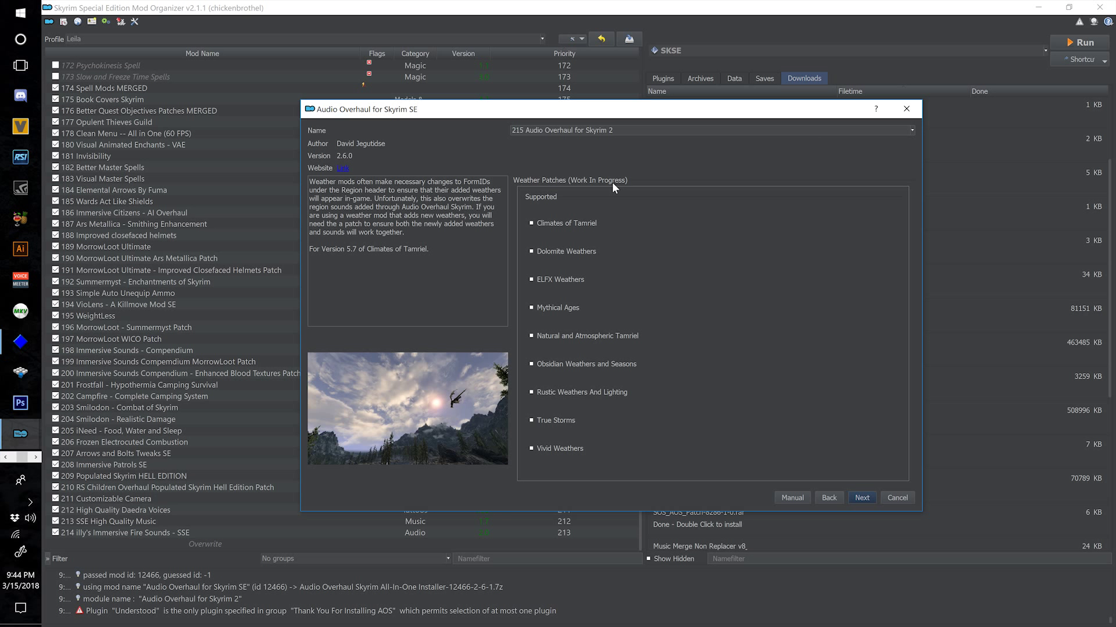
{"action": "mouse_move", "coordinate": [655, 346]}
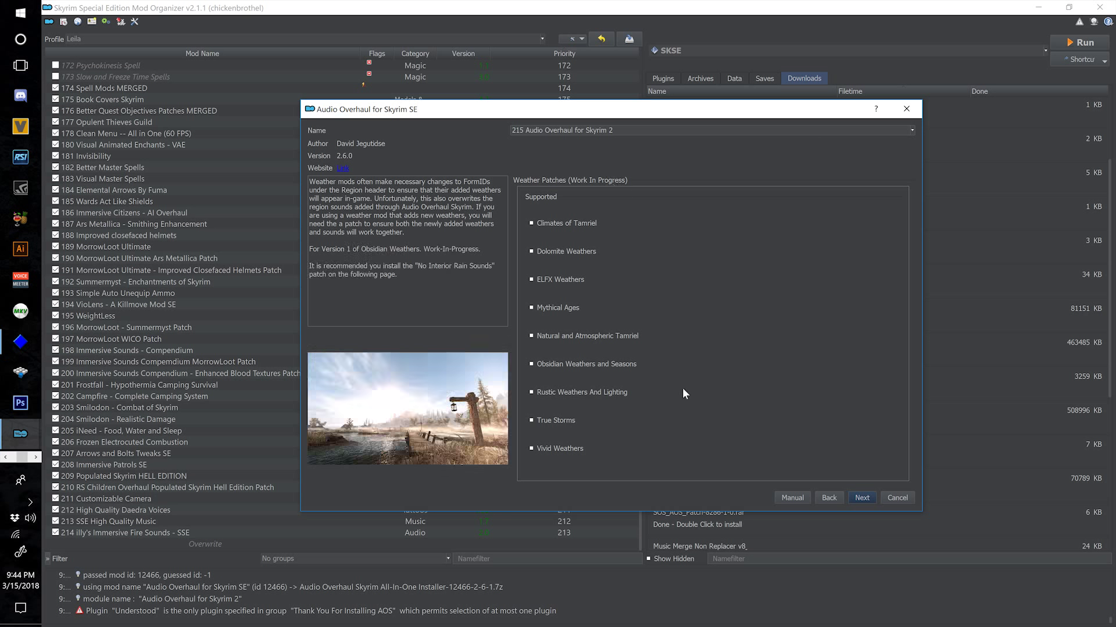
{"action": "mouse_move", "coordinate": [568, 445]}
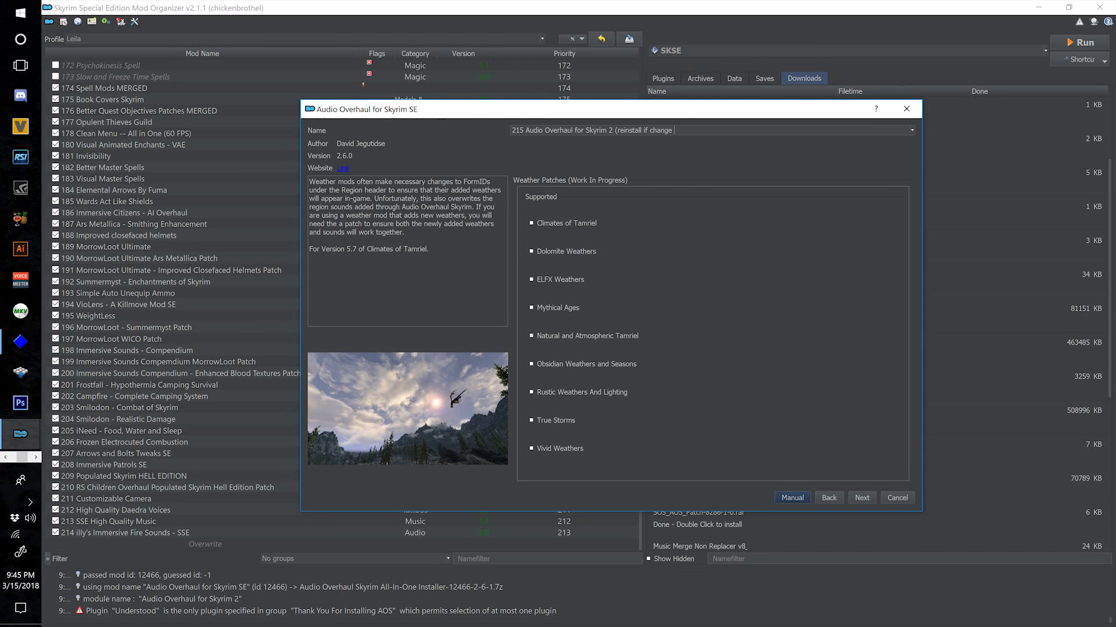
Name it '(reinstall if change weather mod)', choose the Immersive Sounds Compendium patch, and install
{"action": "type", "text": "weather mod"}
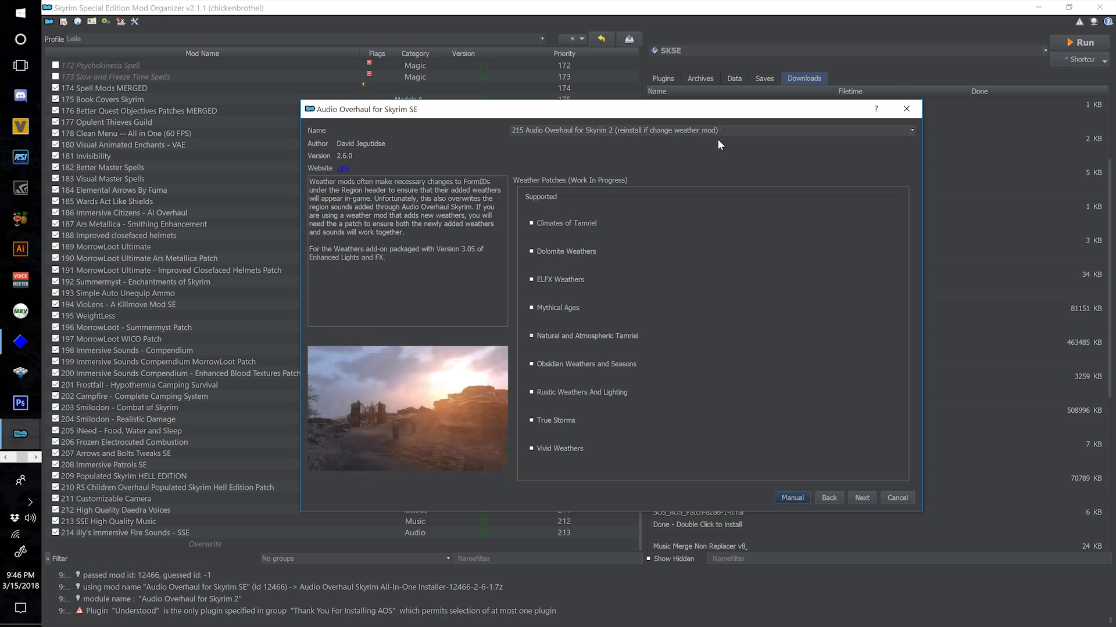
{"action": "left_click", "coordinate": [864, 495]}
{"action": "left_click", "coordinate": [550, 335]}
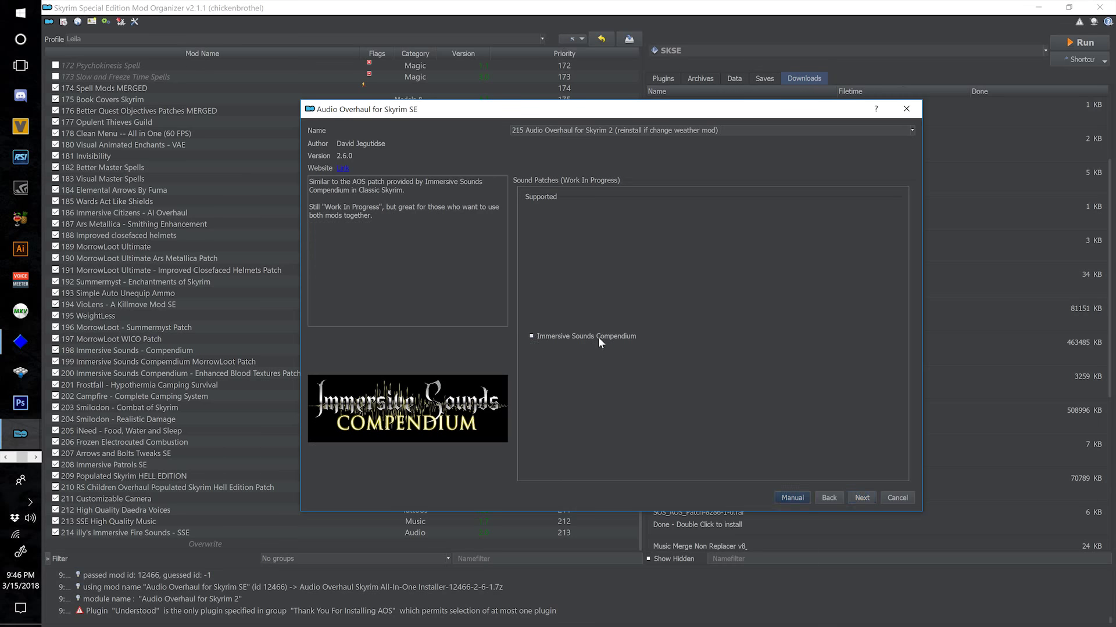
{"action": "left_click", "coordinate": [861, 498]}
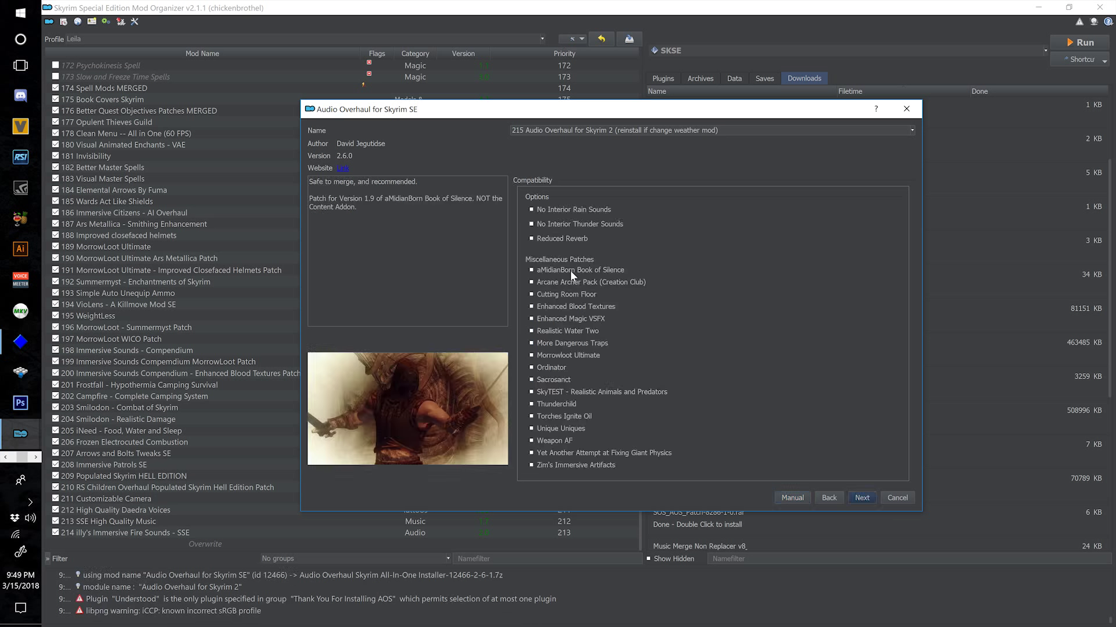
{"action": "left_click", "coordinate": [558, 271]}
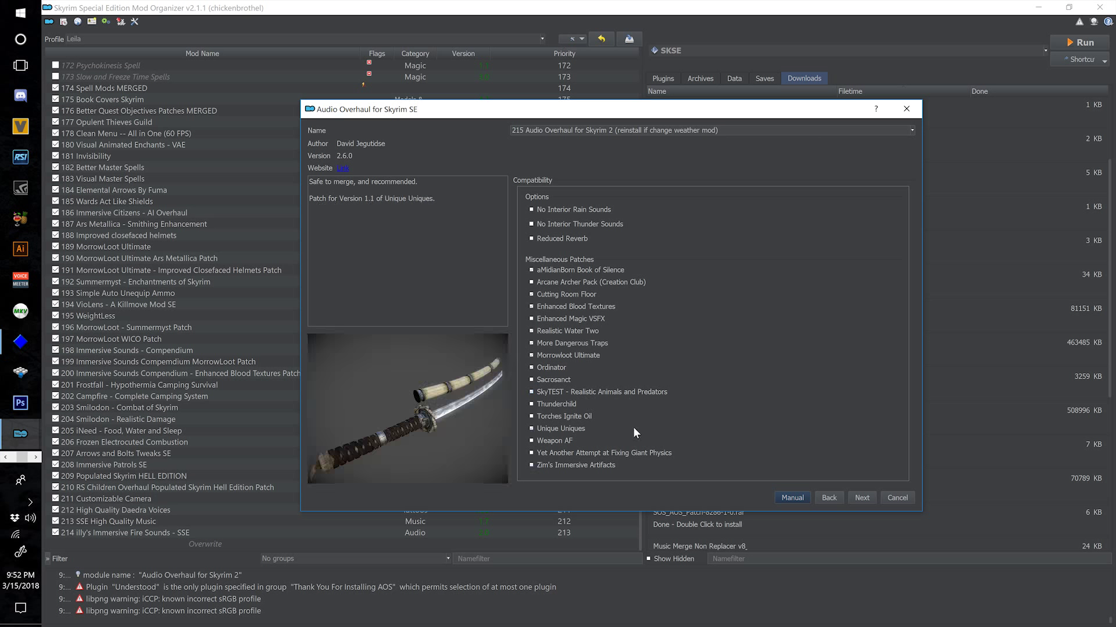
{"action": "left_click", "coordinate": [862, 498]}
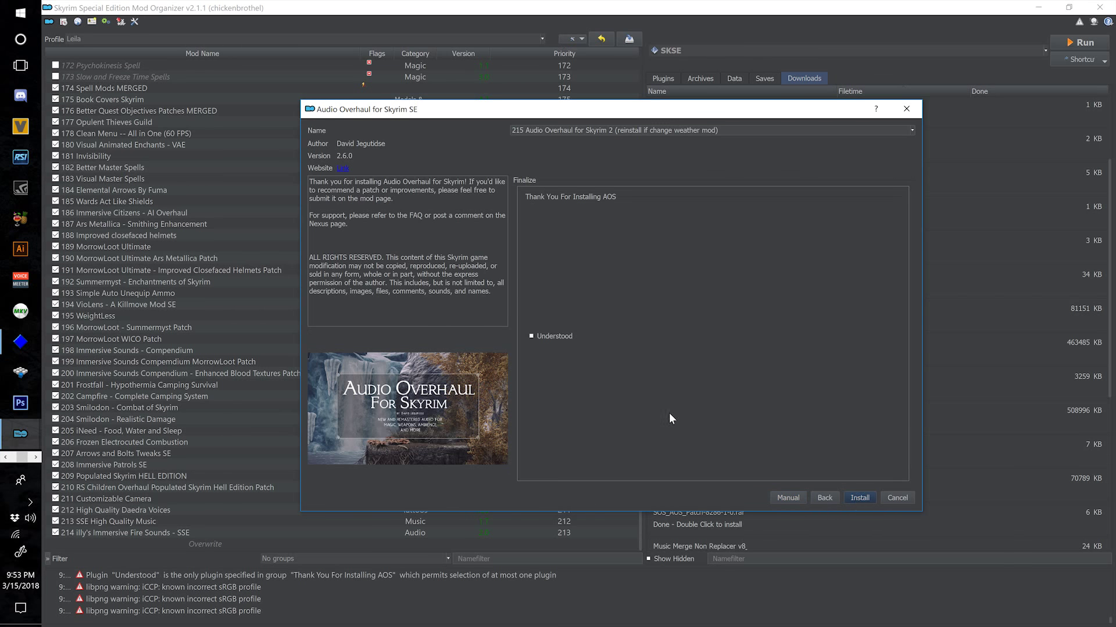
{"action": "left_click", "coordinate": [859, 498]}
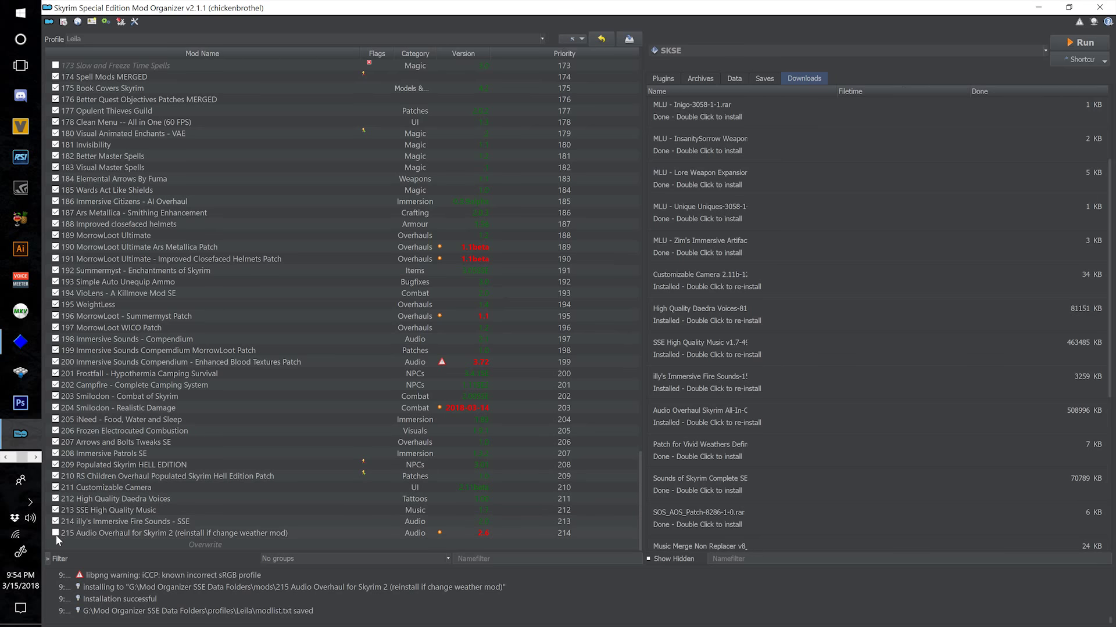
Enable mod 215; disable its Book of Silence, NAT, Zim's Immersive Artifacts and Unique Uniques patch plugins
{"action": "left_click", "coordinate": [56, 533]}
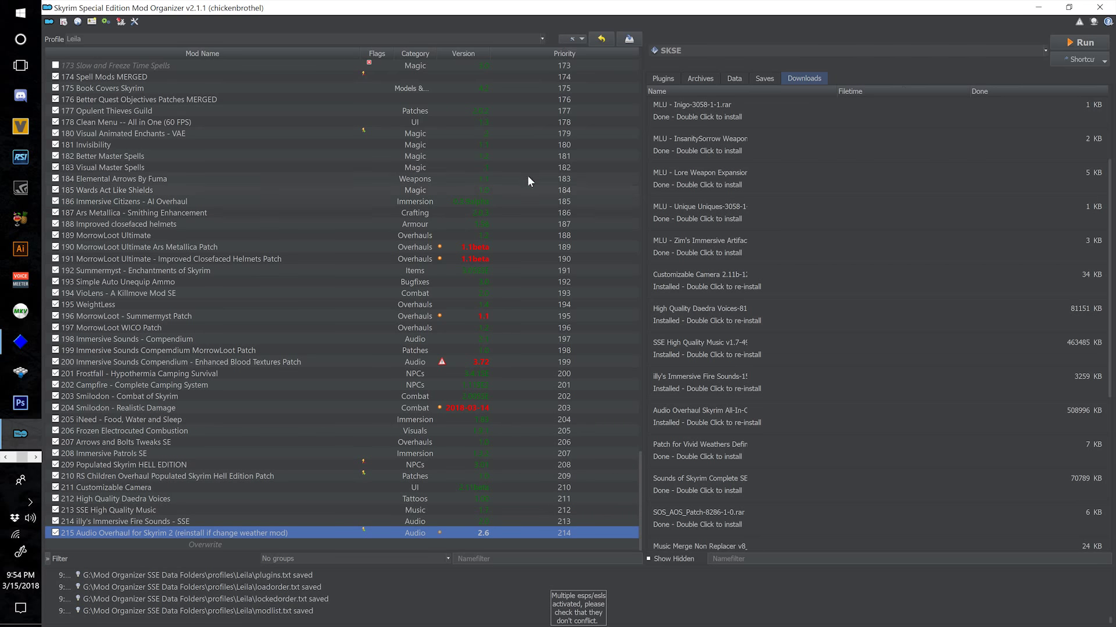
{"action": "left_click", "coordinate": [665, 79]}
{"action": "scroll", "coordinate": [778, 404], "scroll_direction": "down", "scroll_amount": 20}
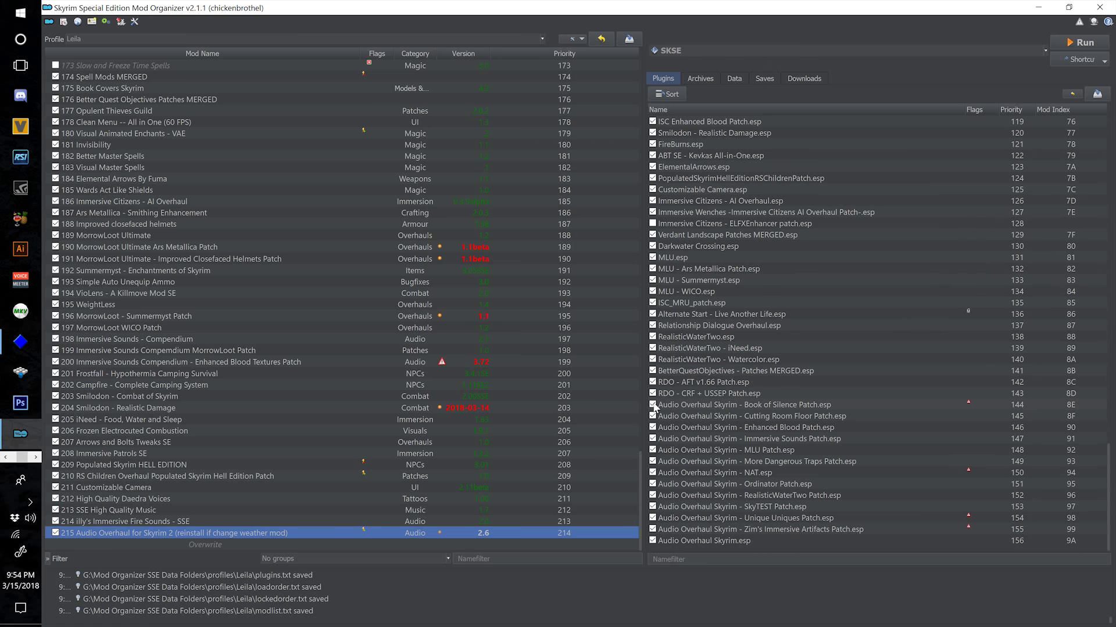
{"action": "left_click", "coordinate": [653, 405]}
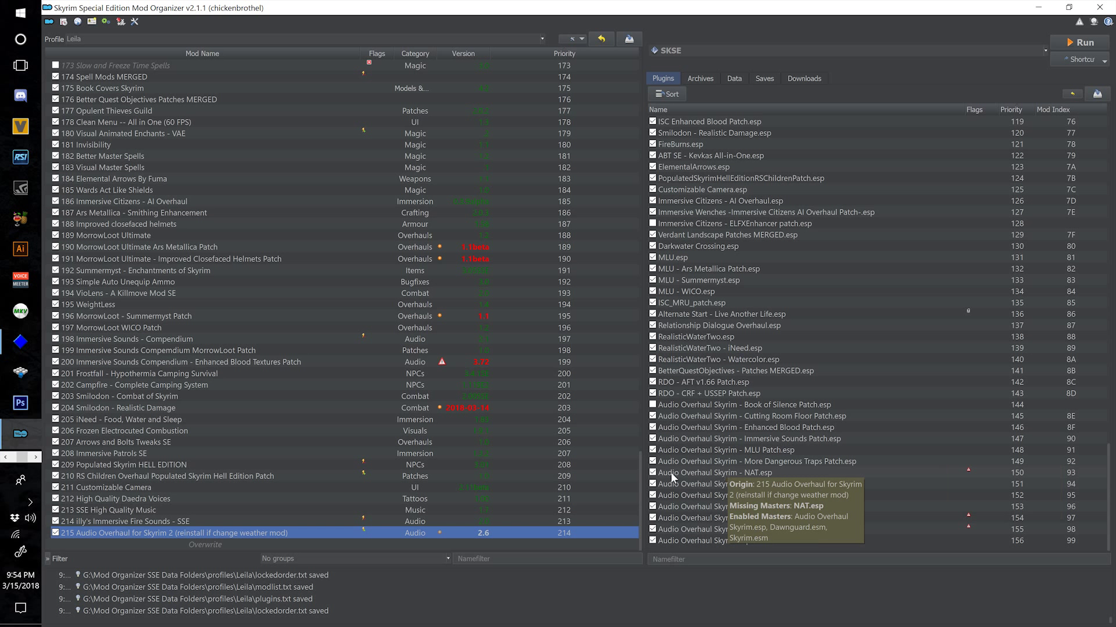
{"action": "left_click", "coordinate": [653, 473]}
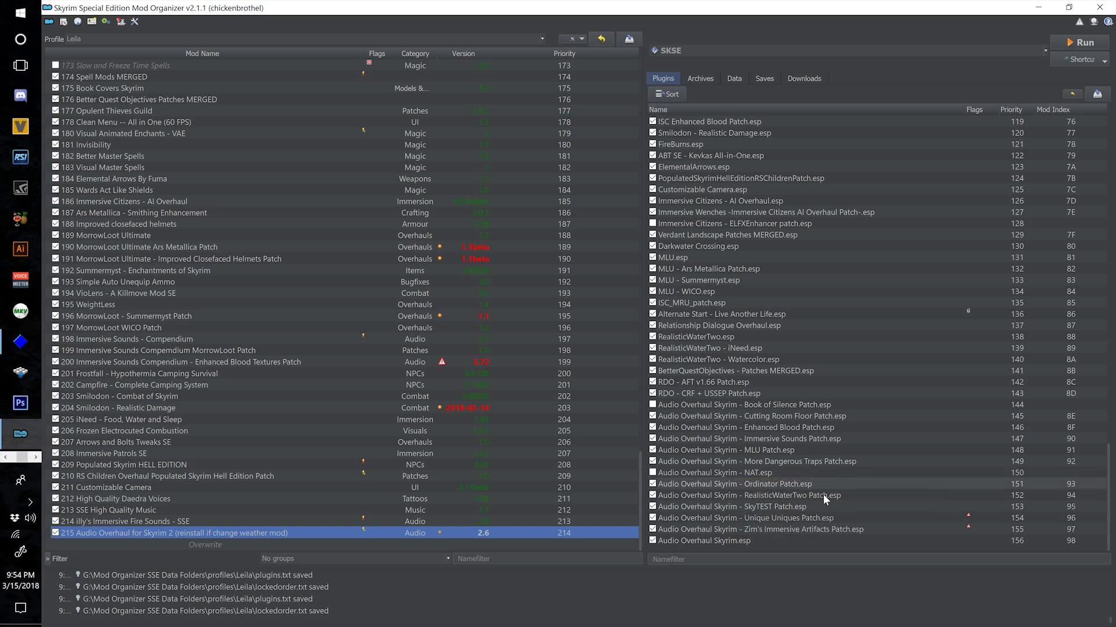
{"action": "left_click", "coordinate": [660, 519]}
{"action": "left_click", "coordinate": [653, 529]}
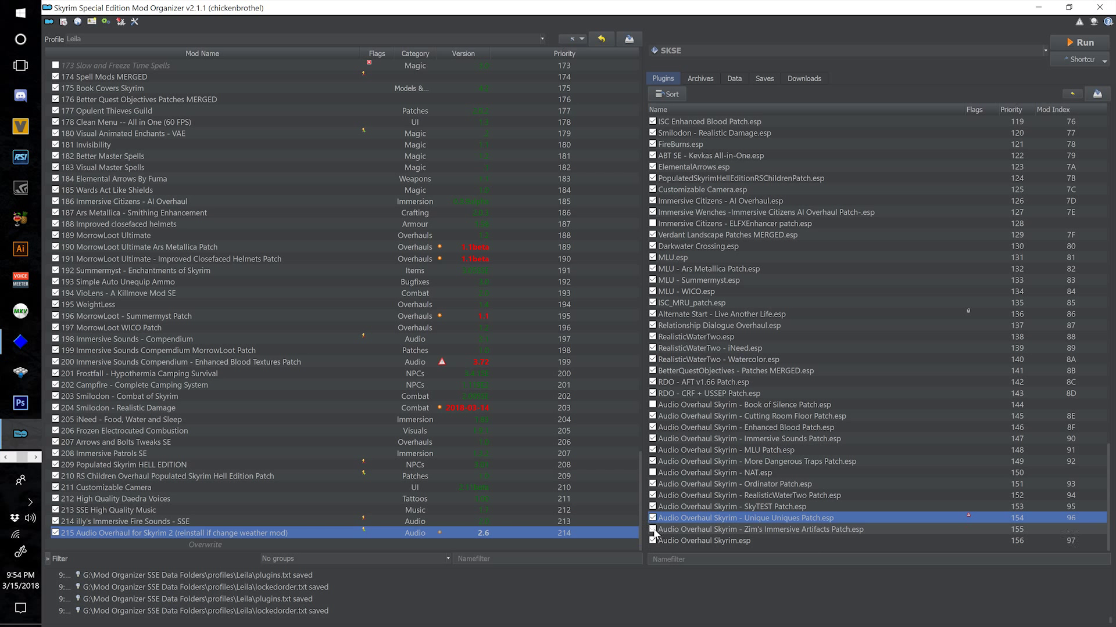
{"action": "left_click", "coordinate": [653, 518]}
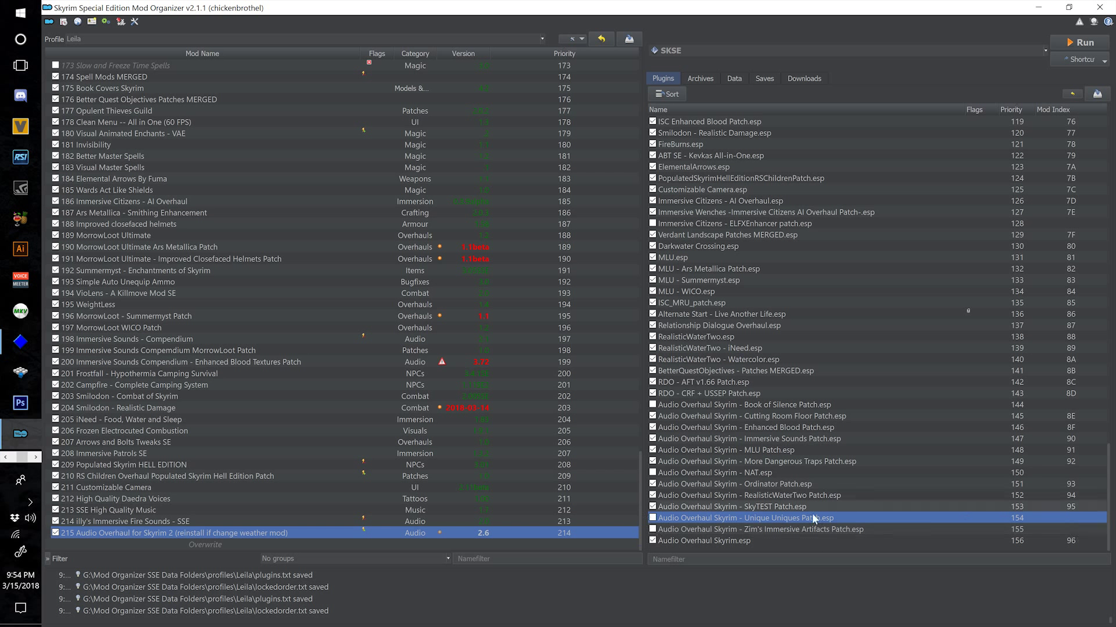
Install Sounds of Skyrim Complete SE as 216 with the ELFX + Enhancer patch option
{"action": "left_click", "coordinate": [813, 78]}
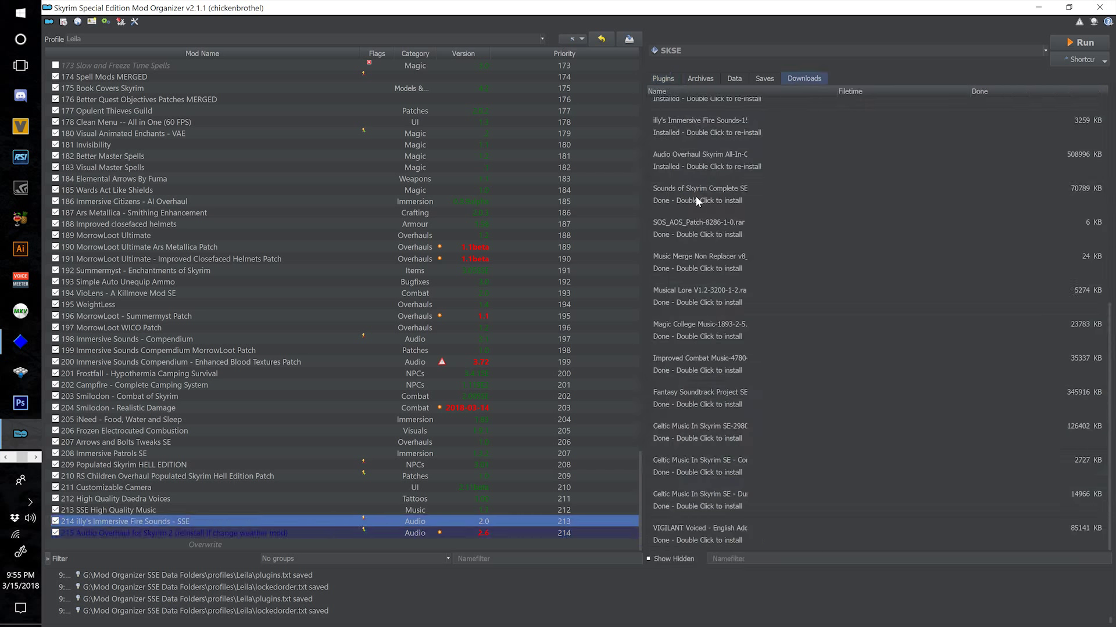
{"action": "double_click", "coordinate": [696, 197]}
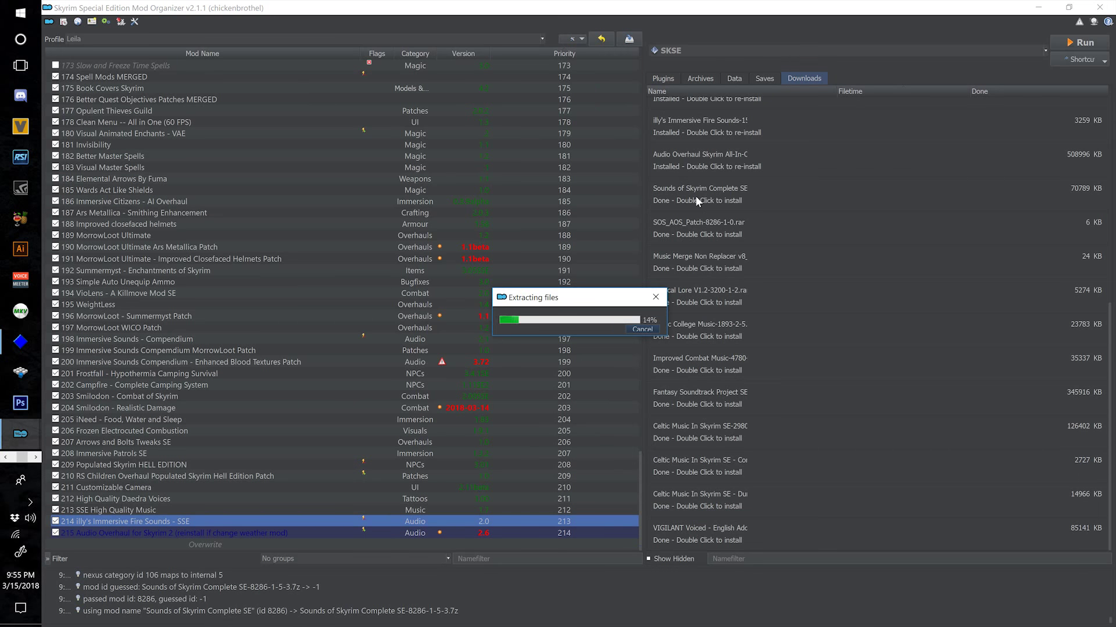
{"action": "type", "text": "216 Sounds of Skyrim Complete SE"}
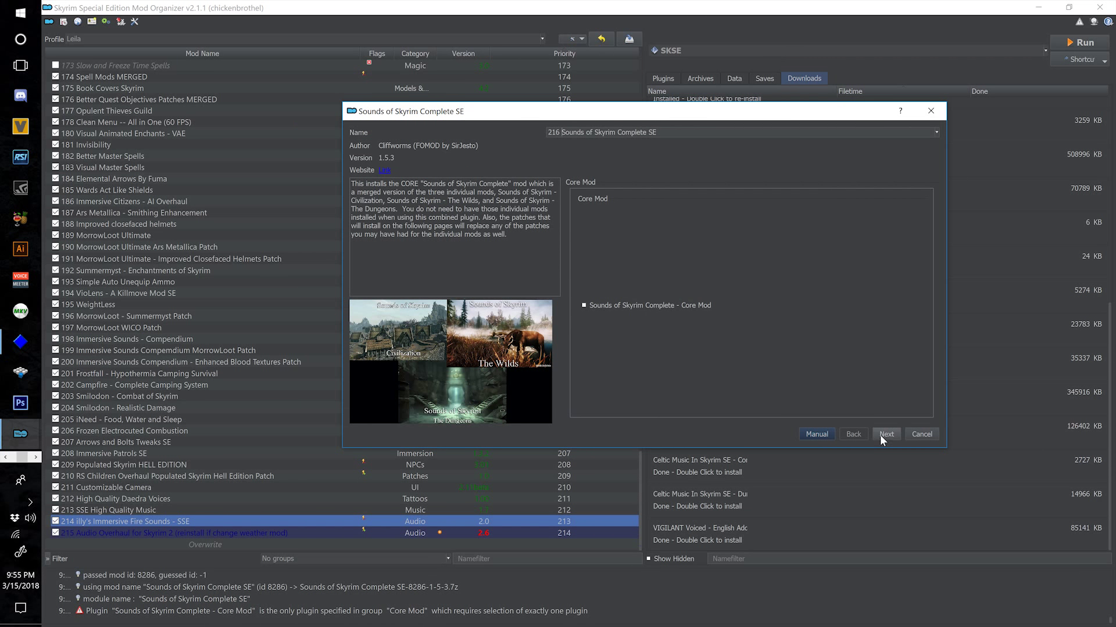
{"action": "left_click", "coordinate": [879, 434]}
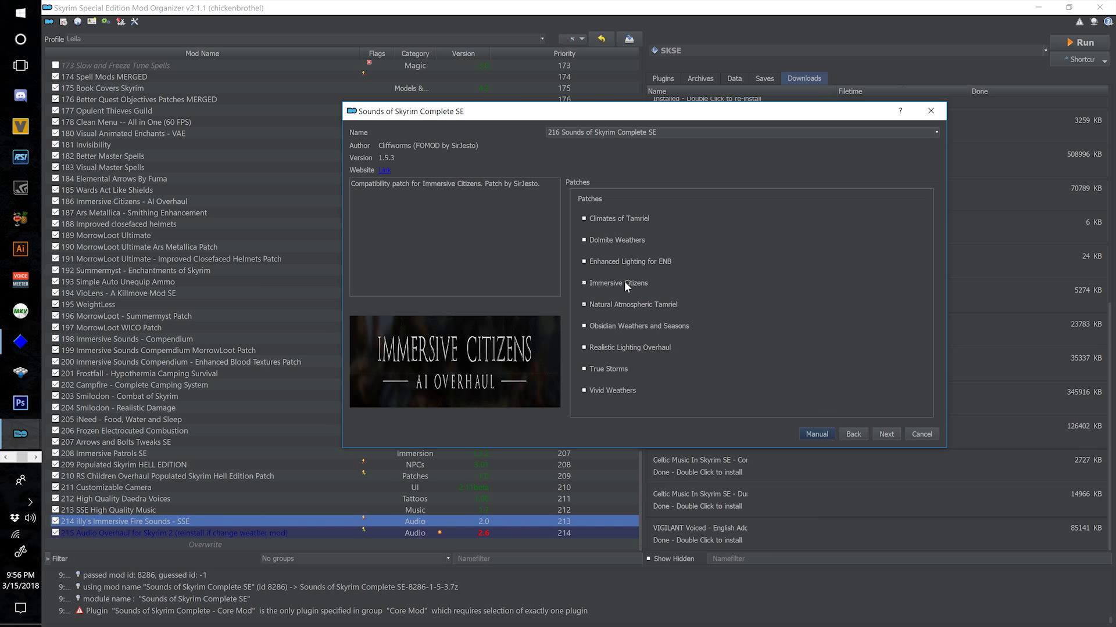
{"action": "type", "text": "(reinstall if change weather mod)"}
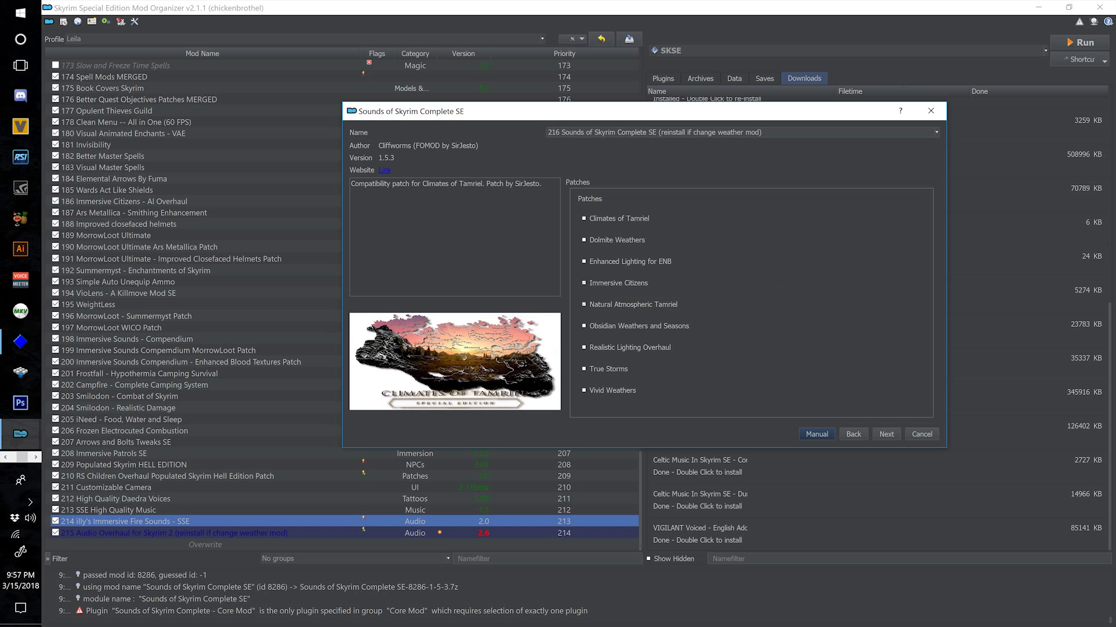
{"action": "left_click", "coordinate": [889, 433]}
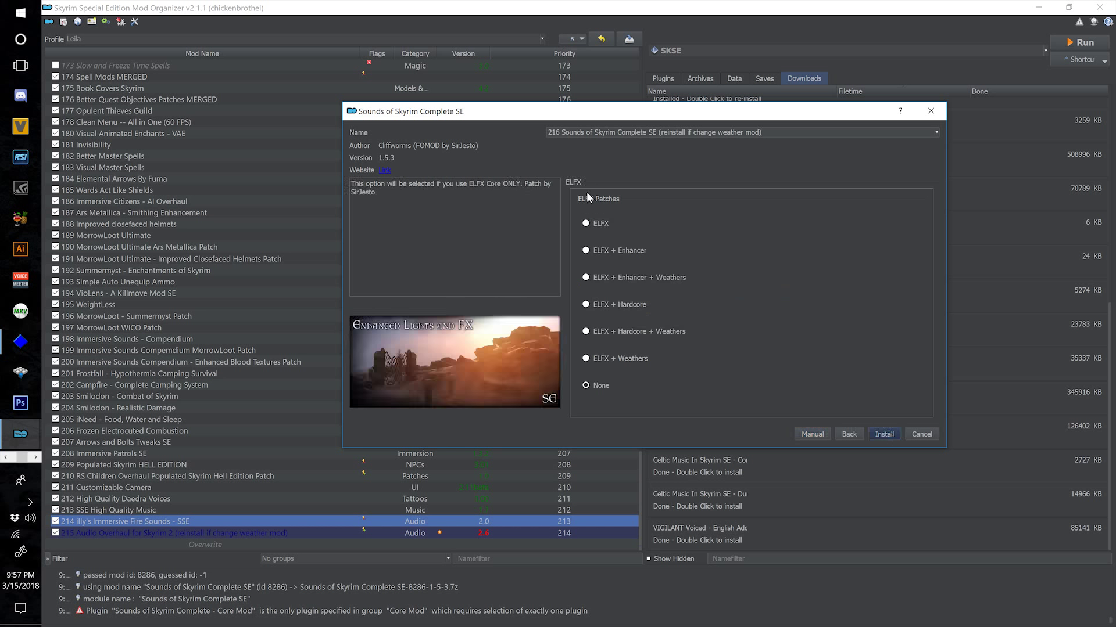
{"action": "left_click", "coordinate": [603, 250]}
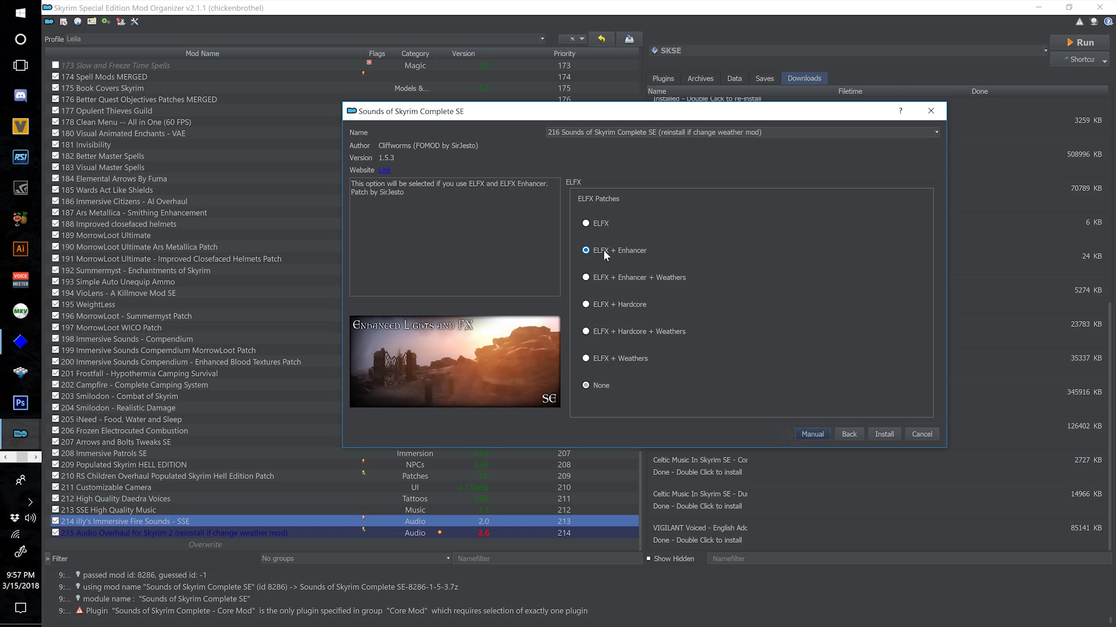
{"action": "left_click", "coordinate": [883, 434]}
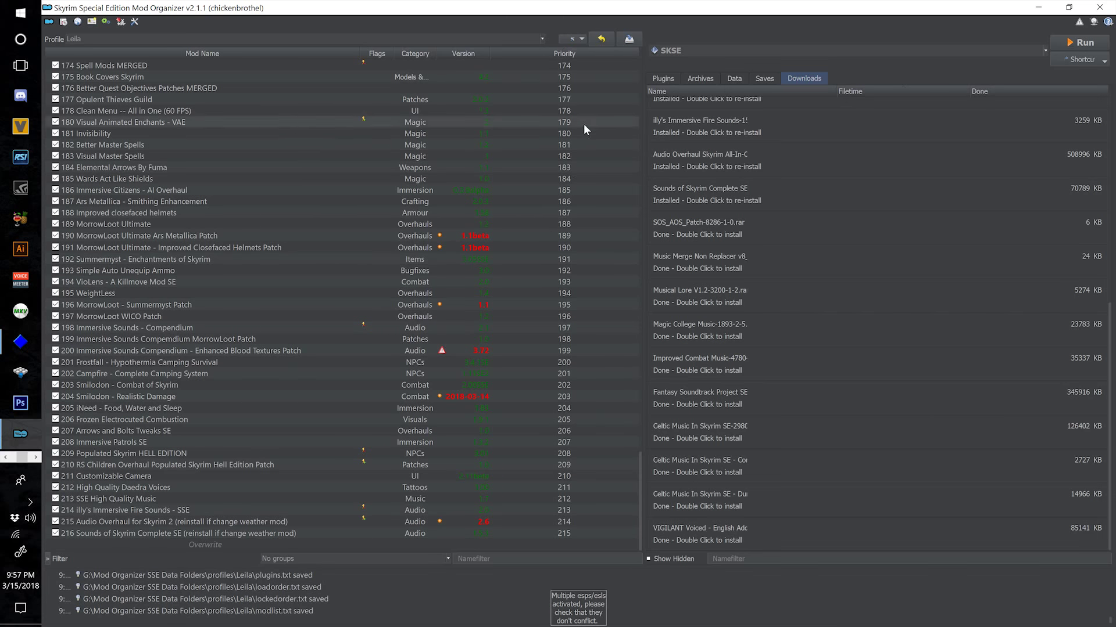
Disable the SoS_ELFX+Enhancer_Patch.esp and SoS_NAT_Patch.esp plugins
{"action": "left_click", "coordinate": [666, 78]}
{"action": "scroll", "coordinate": [894, 409], "scroll_direction": "down", "scroll_amount": 2}
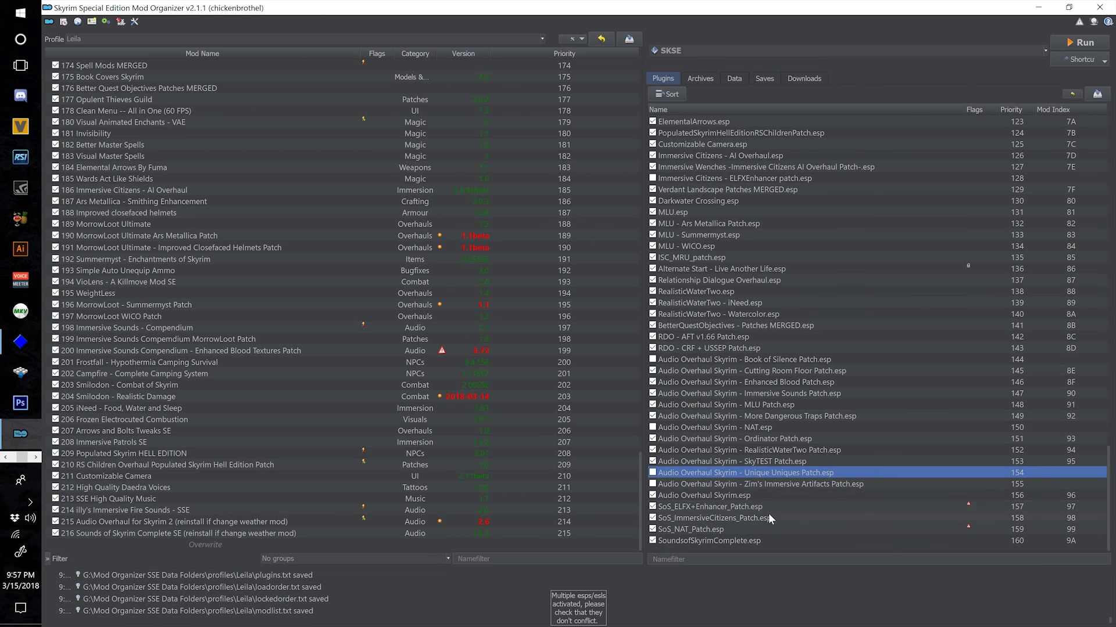
{"action": "left_click", "coordinate": [652, 507]}
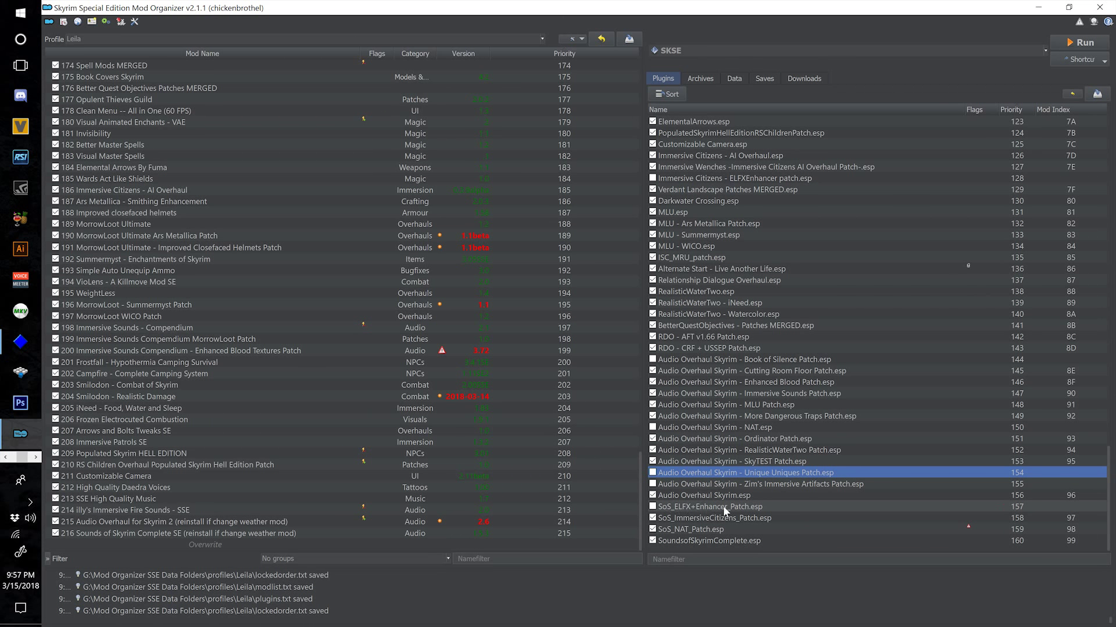
{"action": "left_click", "coordinate": [652, 530]}
Start installing the SOS_AOS_Patch download, choosing 'SOS AOS Patch' as the base name
{"action": "left_click", "coordinate": [808, 78]}
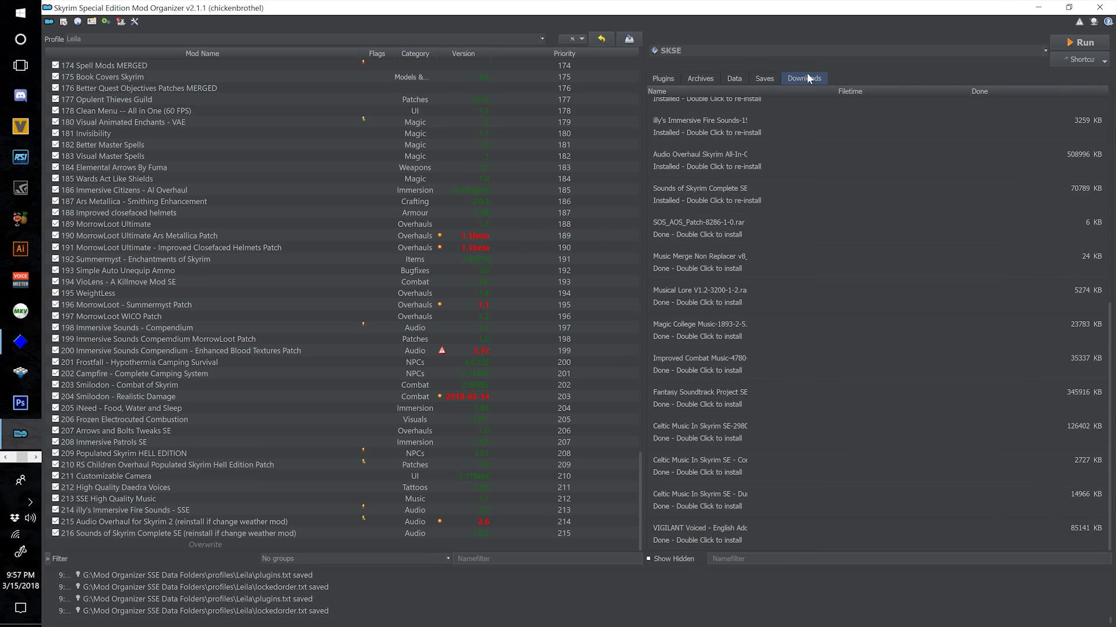
{"action": "double_click", "coordinate": [689, 228]}
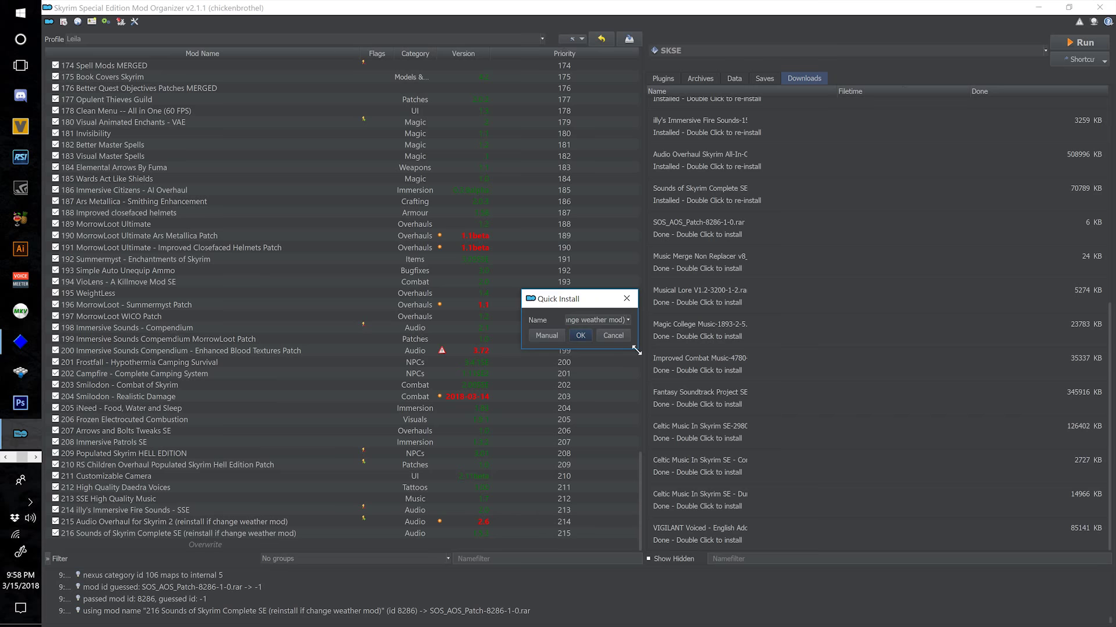
{"action": "left_click_drag", "start_coordinate": [637, 351], "coordinate": [1044, 552]}
{"action": "left_click", "coordinate": [1034, 388]}
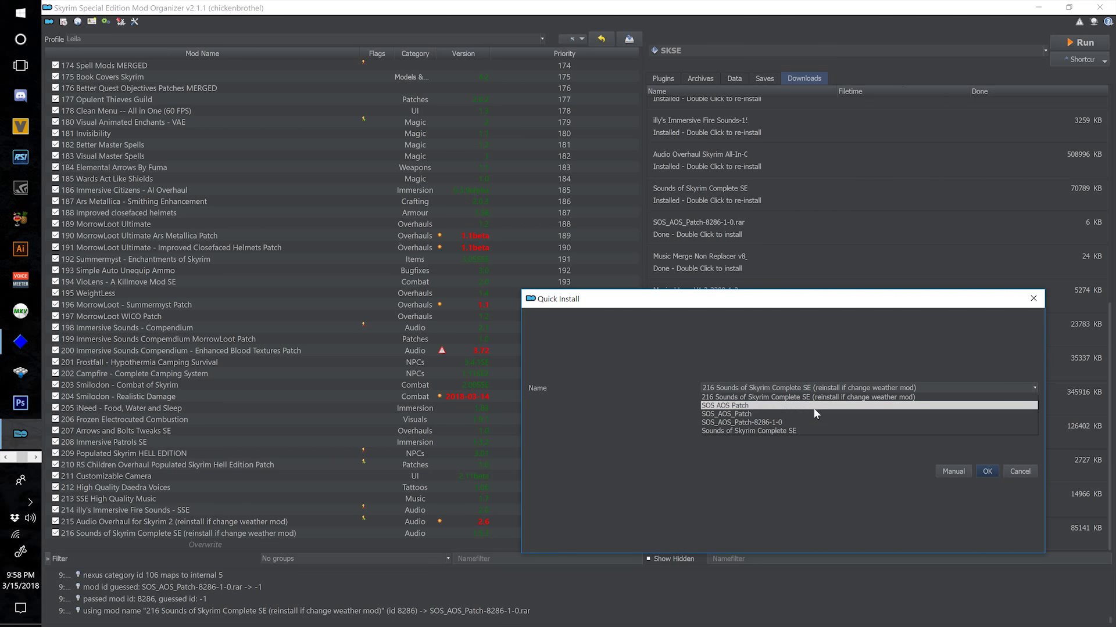
{"action": "left_click", "coordinate": [780, 410]}
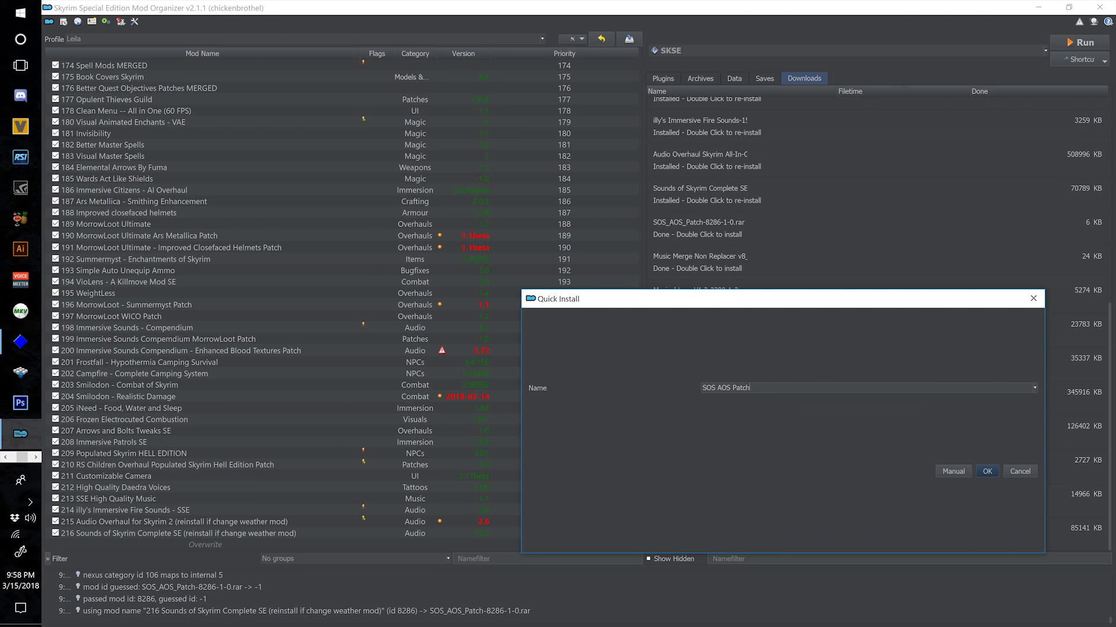
Rename it '217 Sounds of Skyrim Audio Overhaul Skyrim Patch' and install it
{"action": "left_click_drag", "start_coordinate": [707, 387], "coordinate": [715, 388]}
{"action": "type", "text": "ounds of Skyrim"}
{"action": "key", "text": "Right"}
{"action": "key", "text": "Right"}
{"action": "key", "text": "Delete"}
{"action": "key", "text": "Delete"}
{"action": "type", "text": "audio"}
{"action": "key", "text": "BackSpace"}
{"action": "key", "text": "BackSpace"}
{"action": "key", "text": "BackSpace"}
{"action": "key", "text": "BackSpace"}
{"action": "key", "text": "BackSpace"}
{"action": "type", "text": "=u"}
{"action": "key", "text": "BackSpace"}
{"action": "key", "text": "BackSpace"}
{"action": "type", "text": "udio Overhaul Skyrim"}
{"action": "key", "text": "Home"}
{"action": "type", "text": "217"}
{"action": "left_click", "coordinate": [987, 471]}
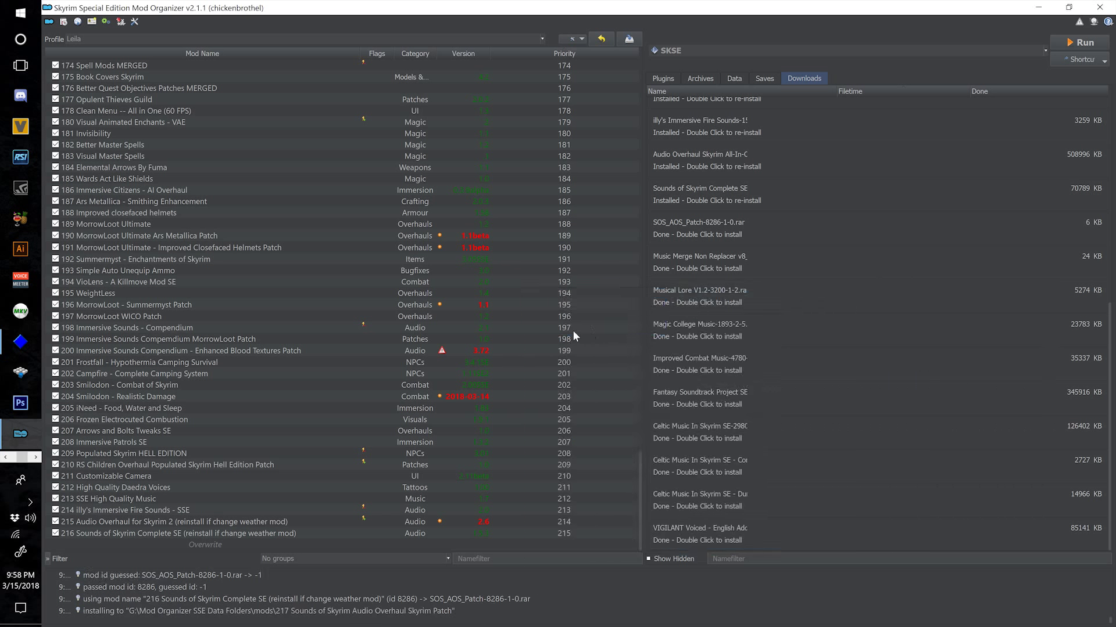
{"action": "left_click", "coordinate": [669, 78]}
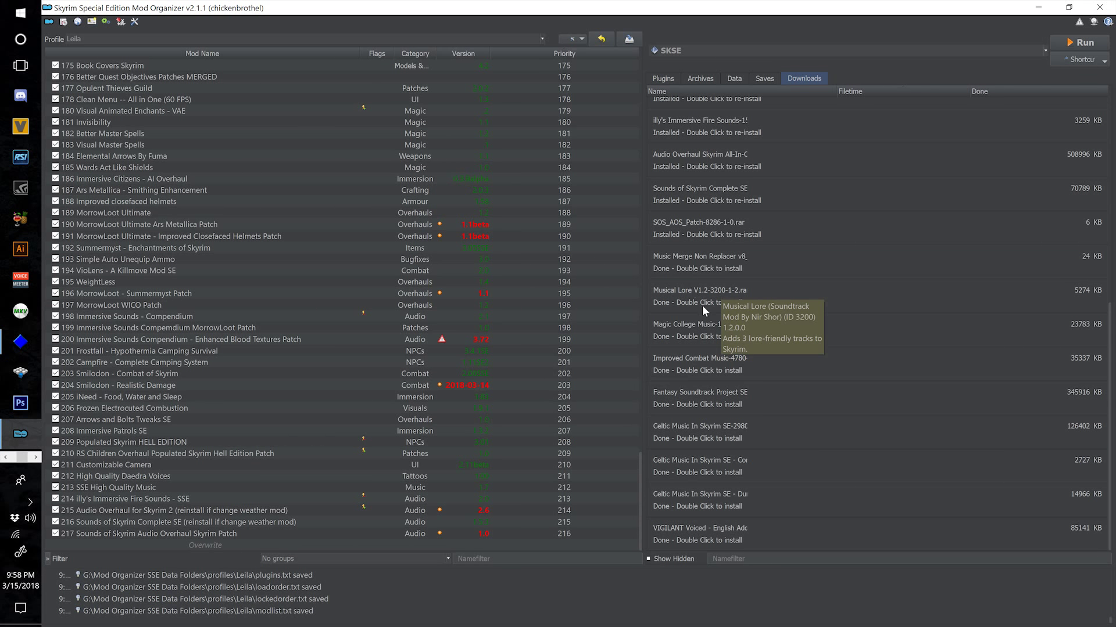
Install Musical Lore (Soundtrack Mod By Nir Shor) as mod 218
{"action": "double_click", "coordinate": [689, 295]}
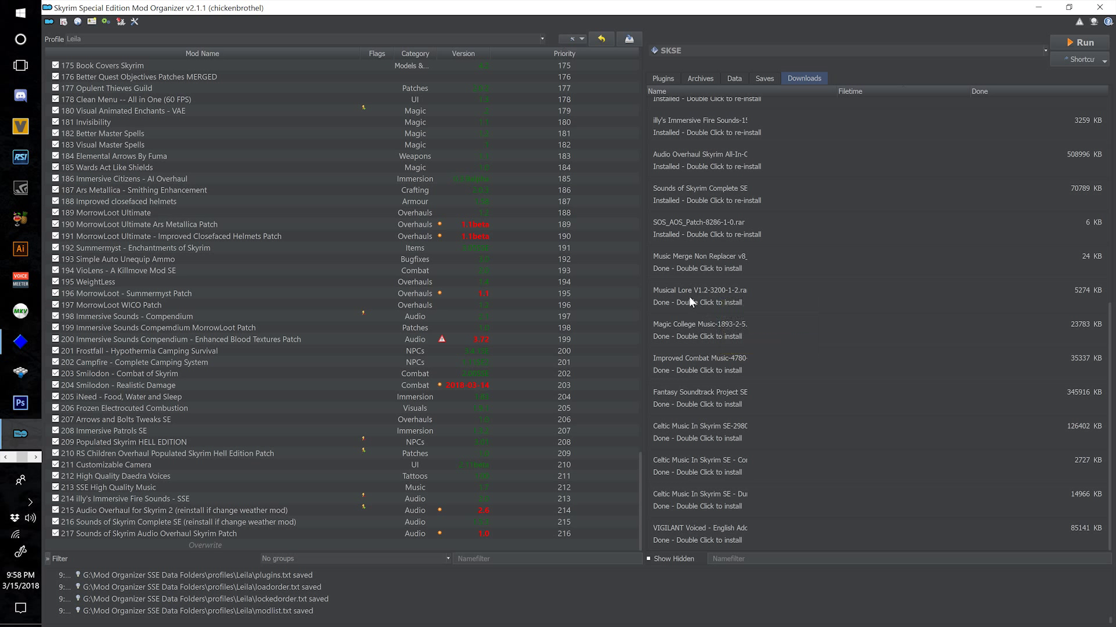
{"action": "type", "text": "218"}
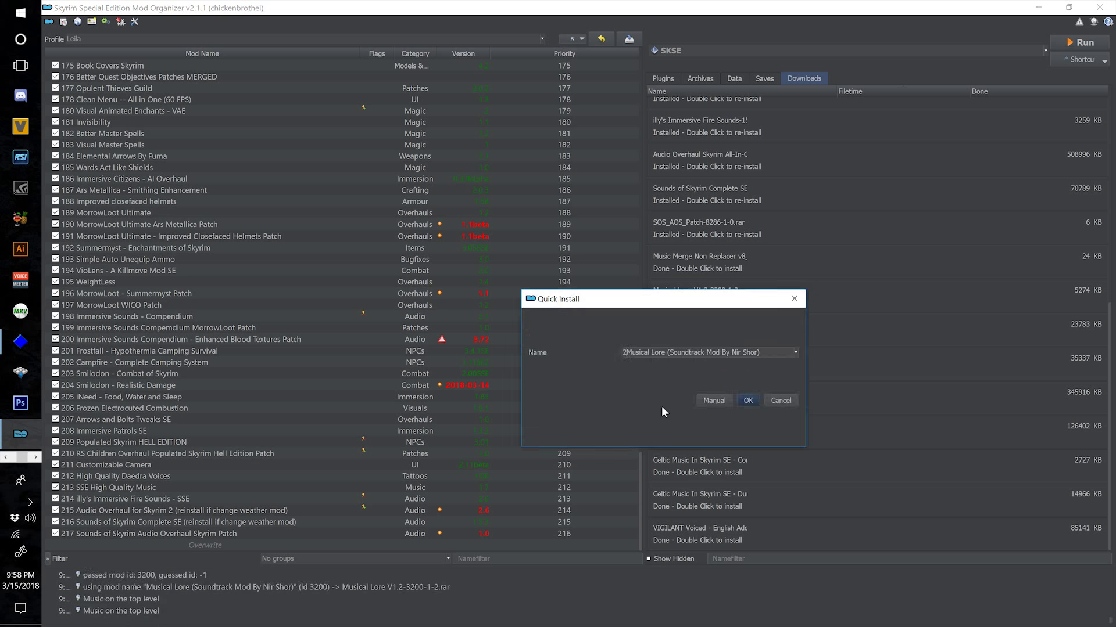
{"action": "left_click", "coordinate": [745, 401]}
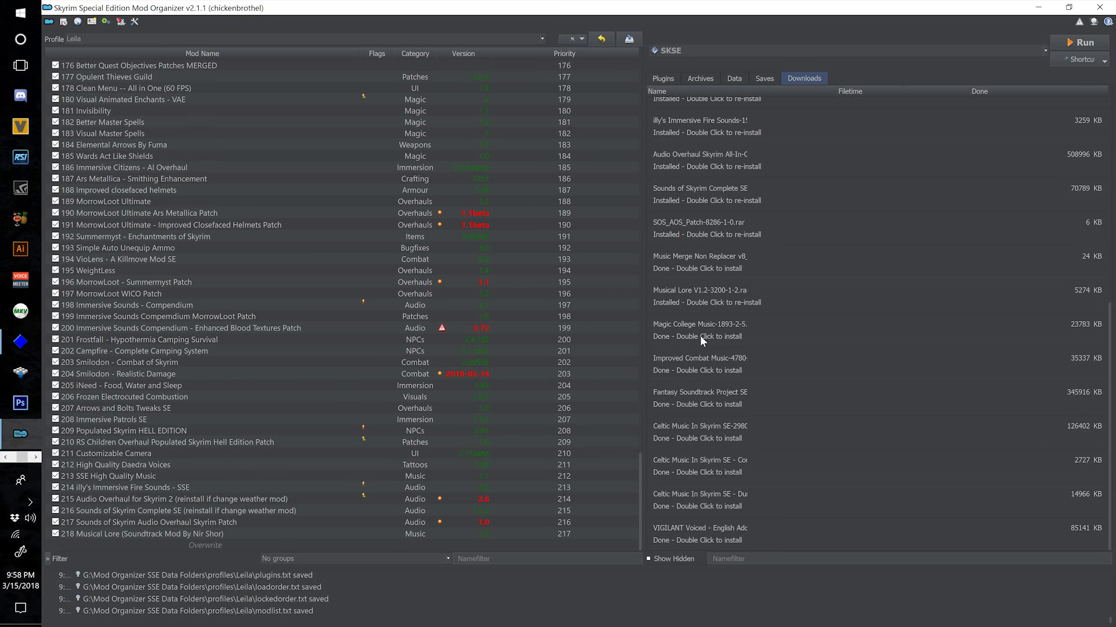
Install Magic College Music - Songs for Academy as mod 219
{"action": "double_click", "coordinate": [681, 326]}
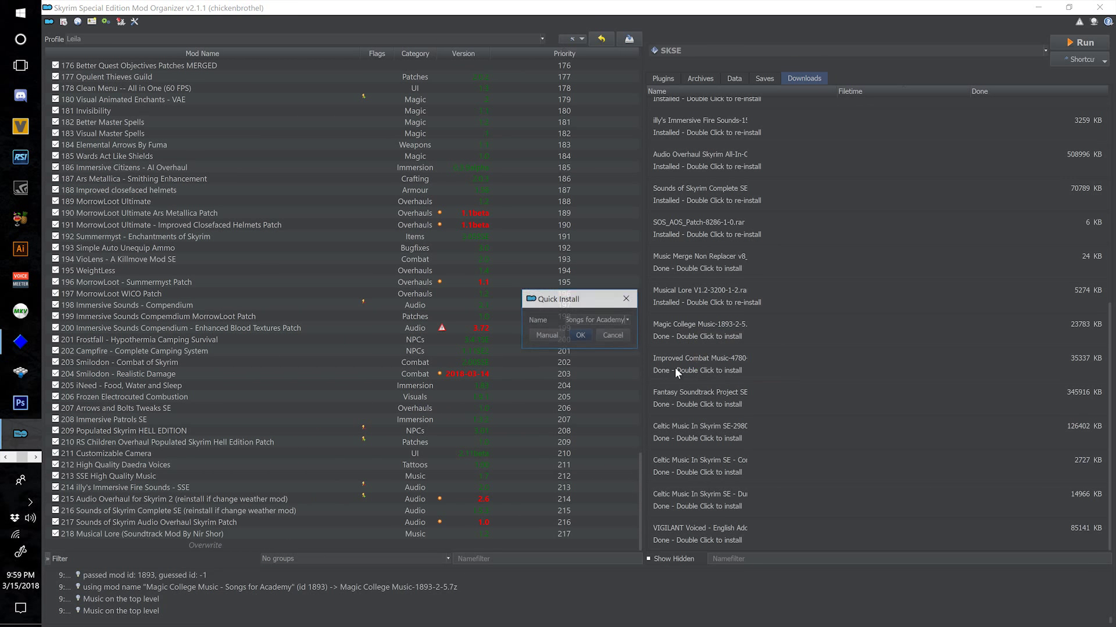
{"action": "key", "text": "Home"}
{"action": "type", "text": "219"}
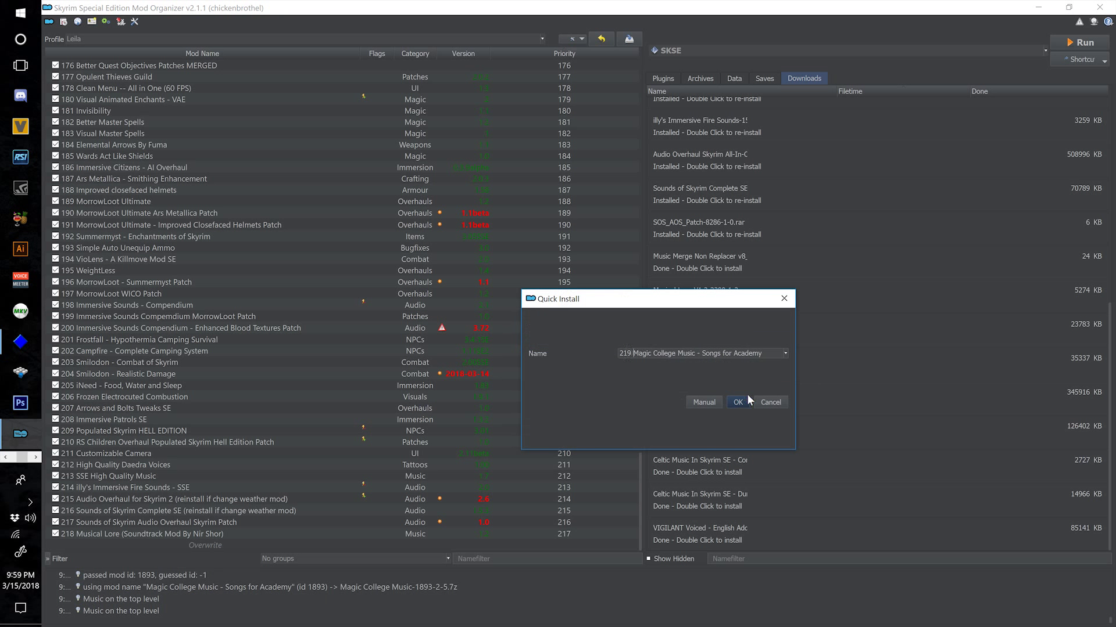
{"action": "left_click", "coordinate": [746, 401]}
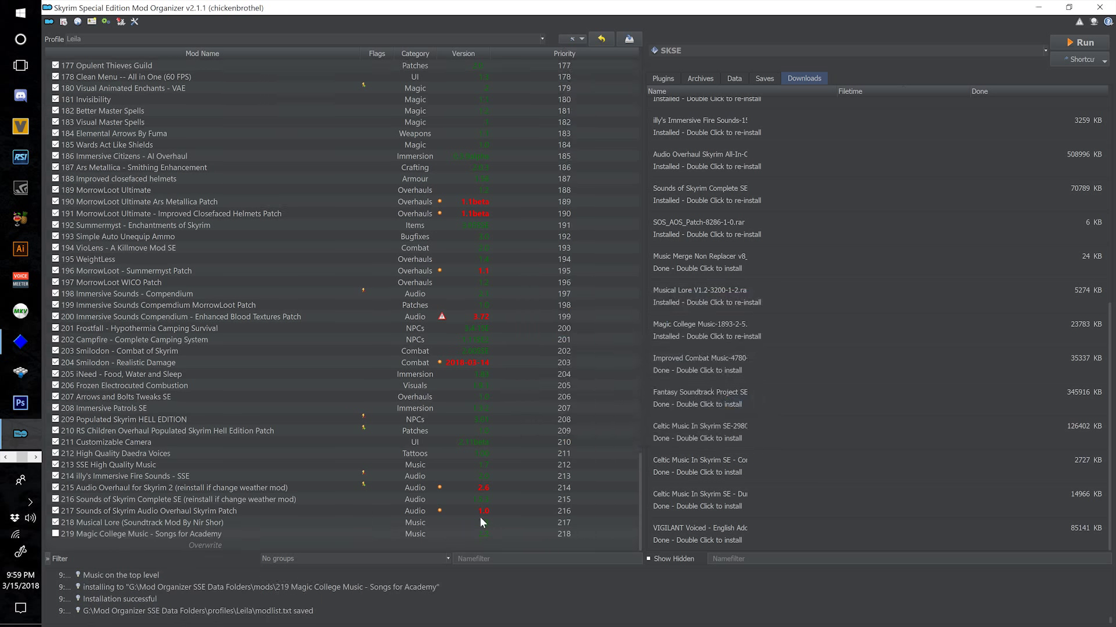
Install Improved Combat Music as mod 220 with its inner Data folder set as data directory
{"action": "double_click", "coordinate": [685, 360]}
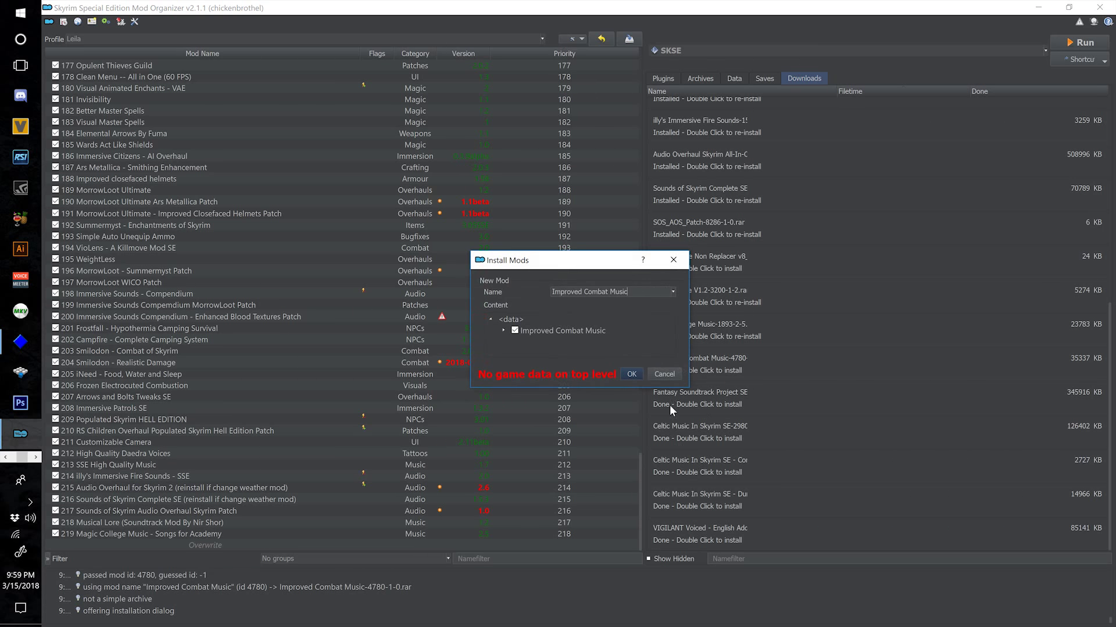
{"action": "double_click", "coordinate": [552, 331]}
{"action": "right_click", "coordinate": [540, 342]}
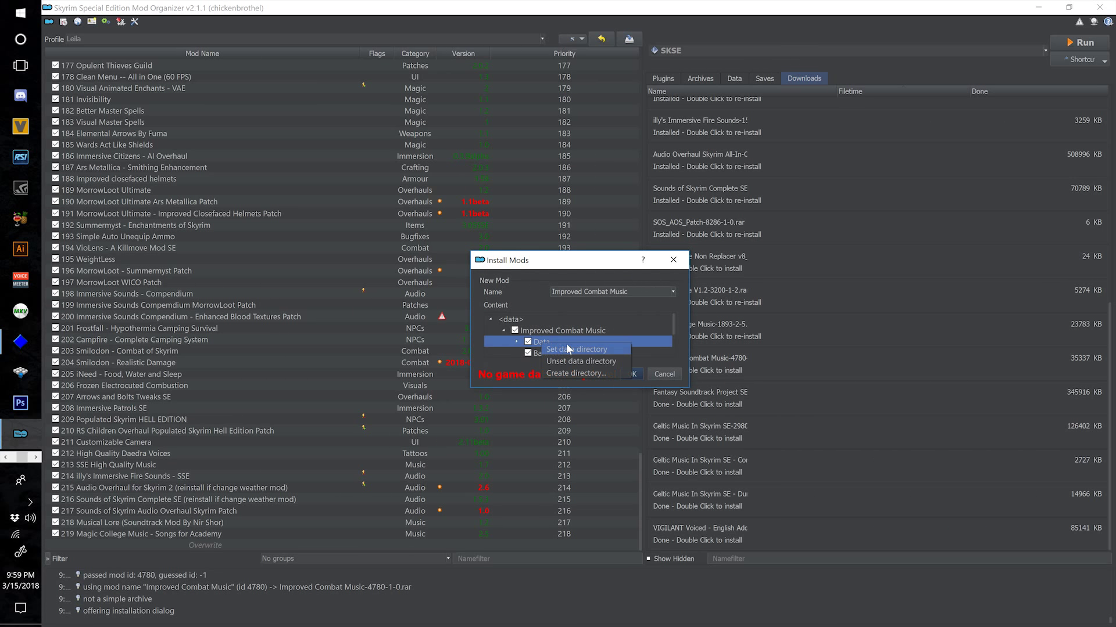
{"action": "left_click", "coordinate": [577, 349]}
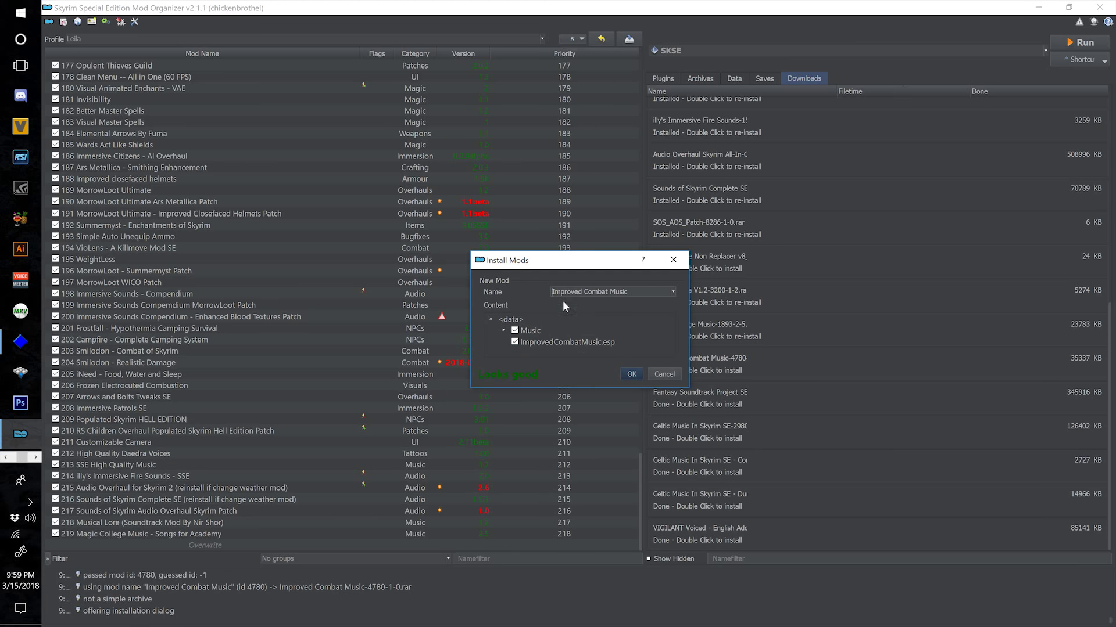
{"action": "type", "text": "2"}
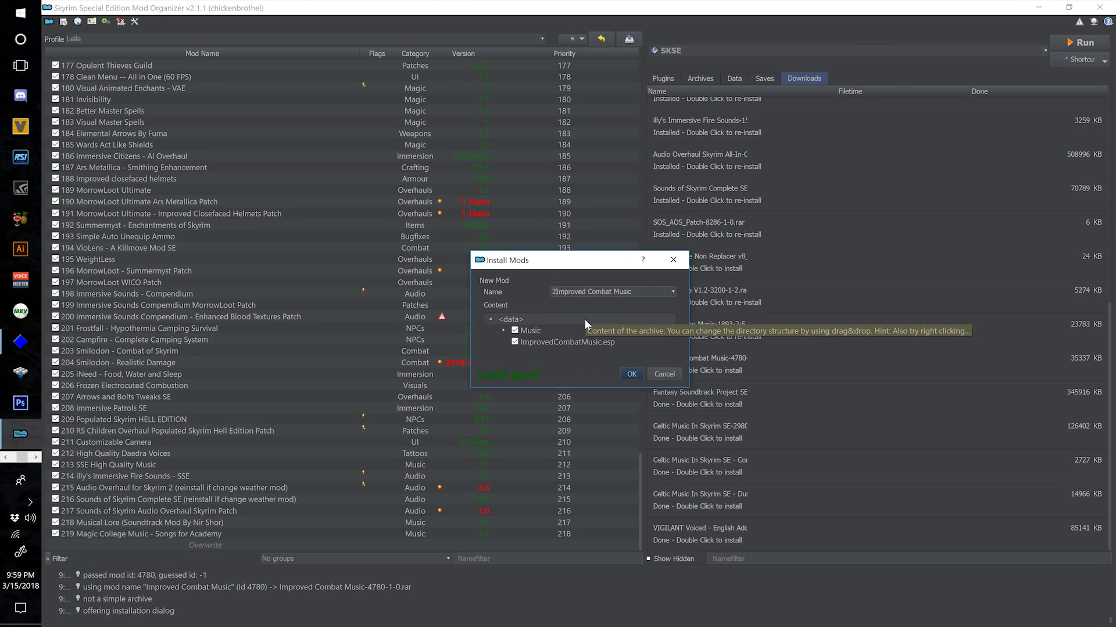
{"action": "type", "text": "1"}
{"action": "type", "text": "0"}
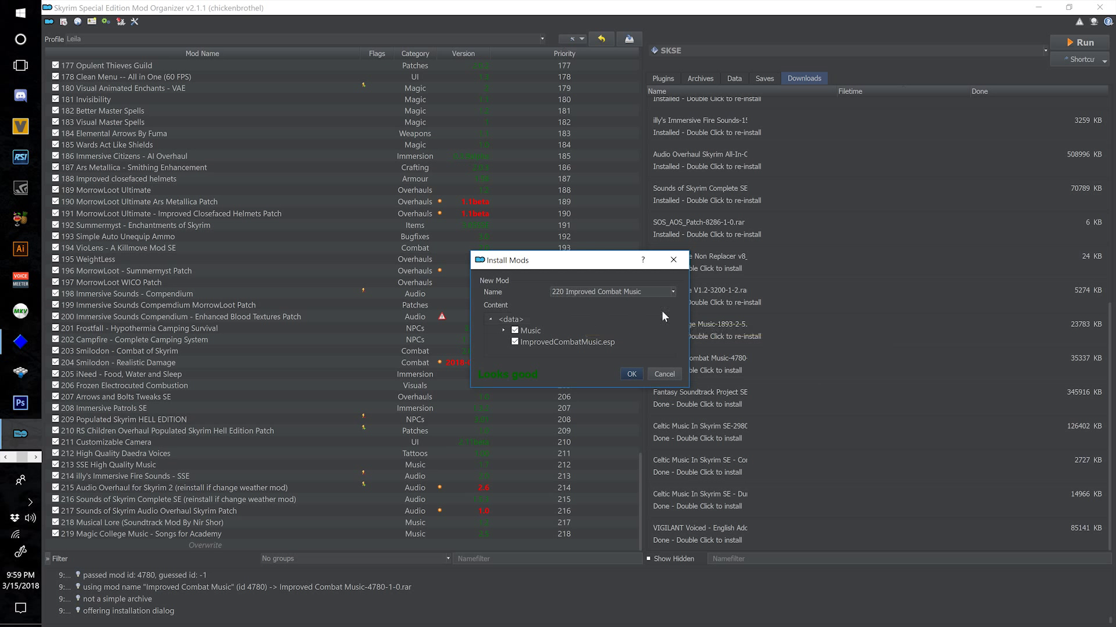
{"action": "left_click", "coordinate": [632, 374]}
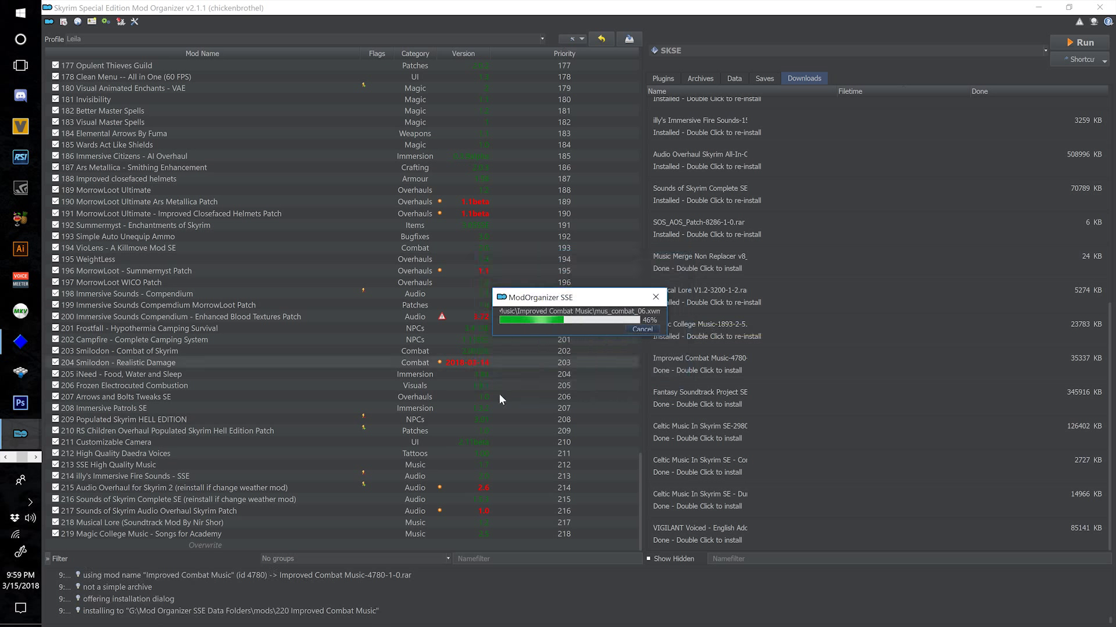
Install Fantasy Soundtrack Project SE as 221 using the Non-Replacer Version, then enable it
{"action": "double_click", "coordinate": [702, 399]}
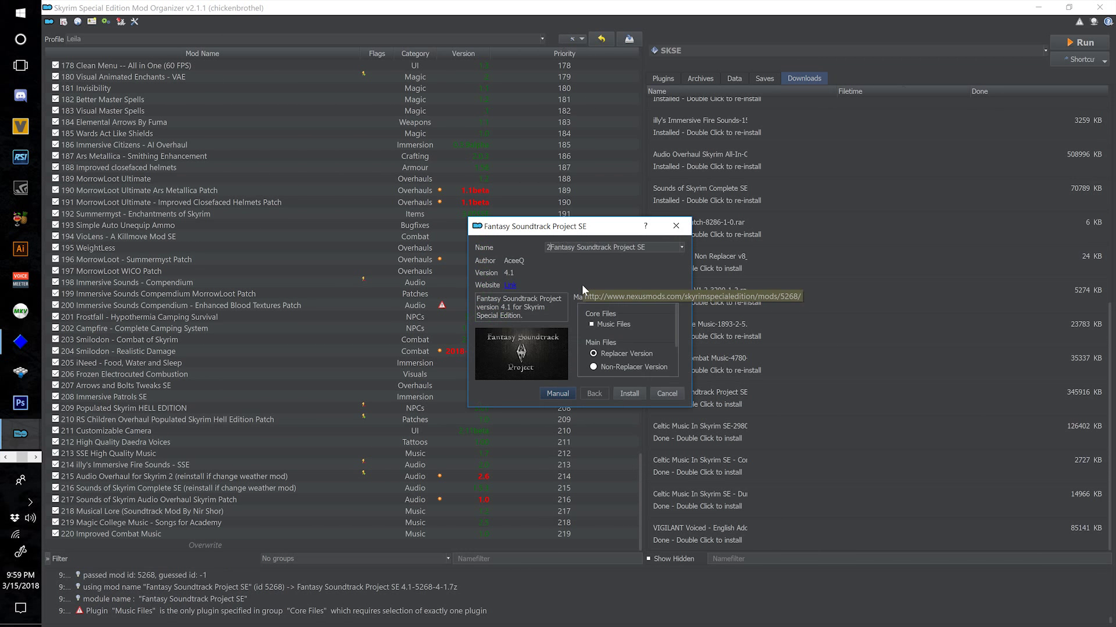
{"action": "type", "text": "221"}
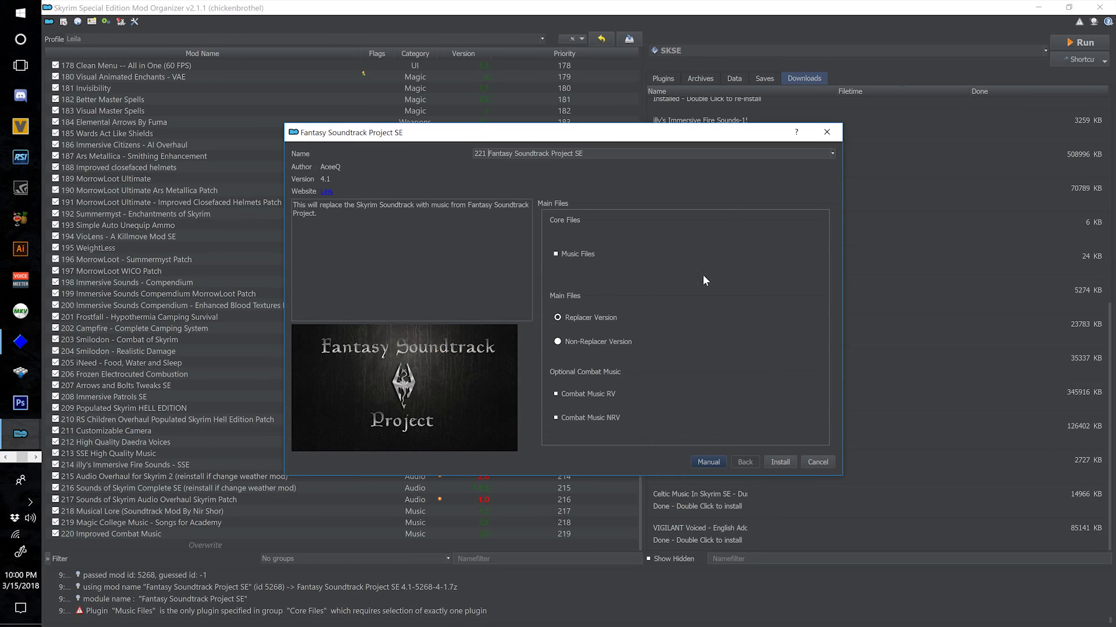
{"action": "mouse_move", "coordinate": [616, 347]}
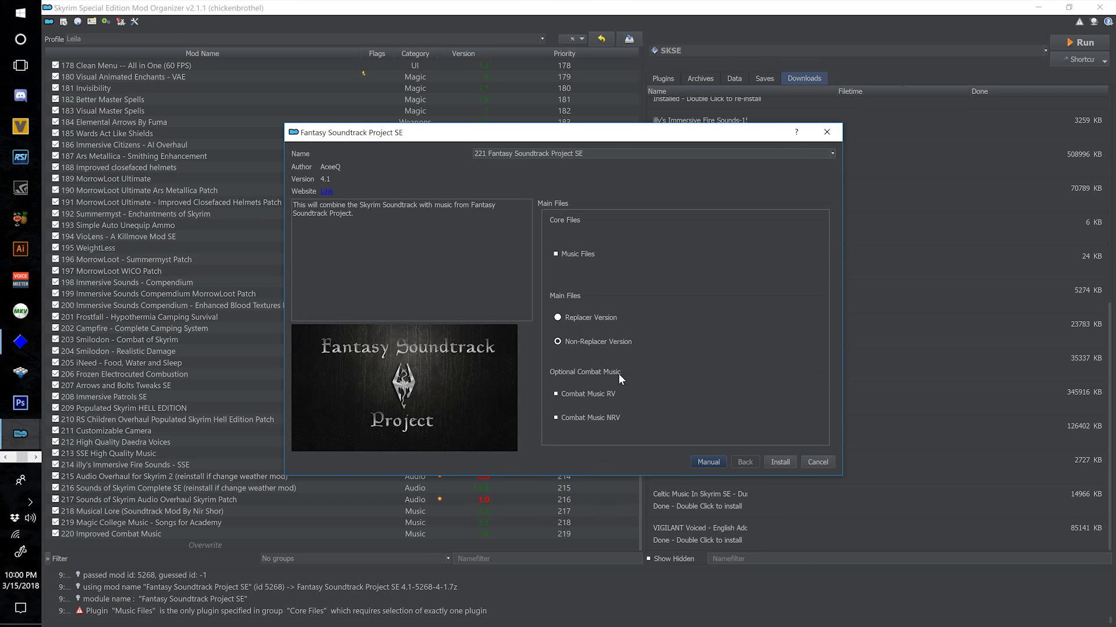
{"action": "mouse_move", "coordinate": [614, 419]}
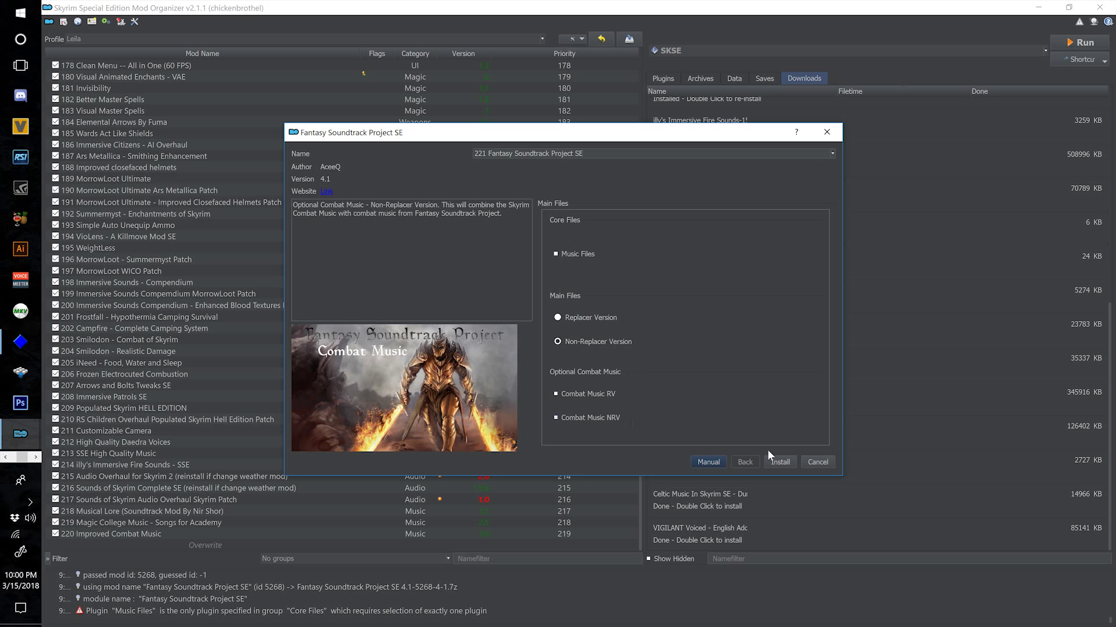
{"action": "left_click", "coordinate": [779, 462]}
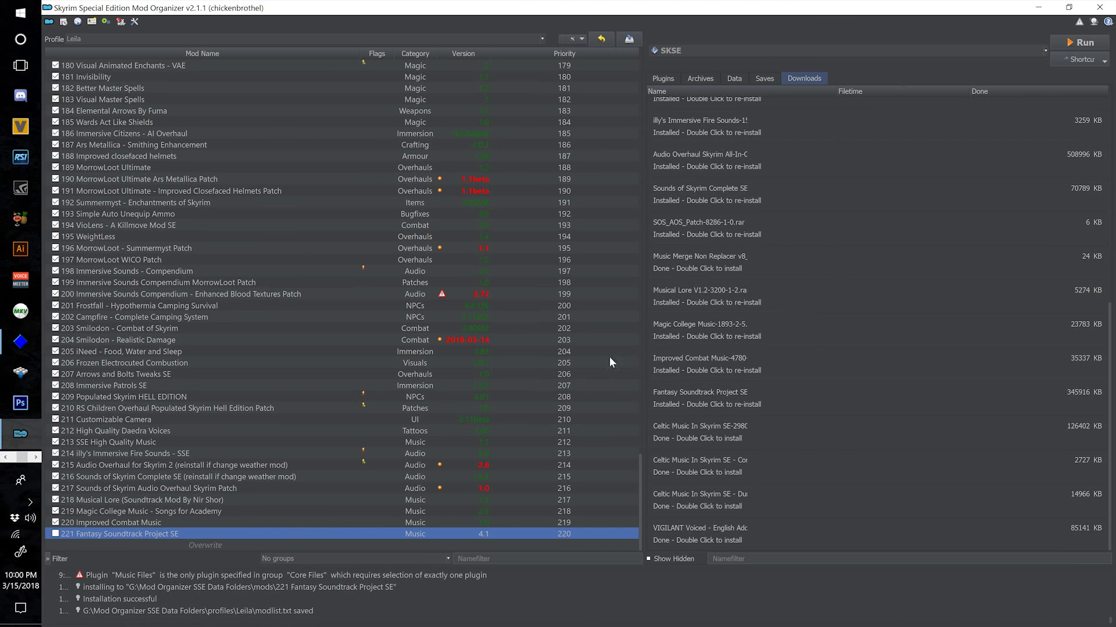
{"action": "key", "text": "space"}
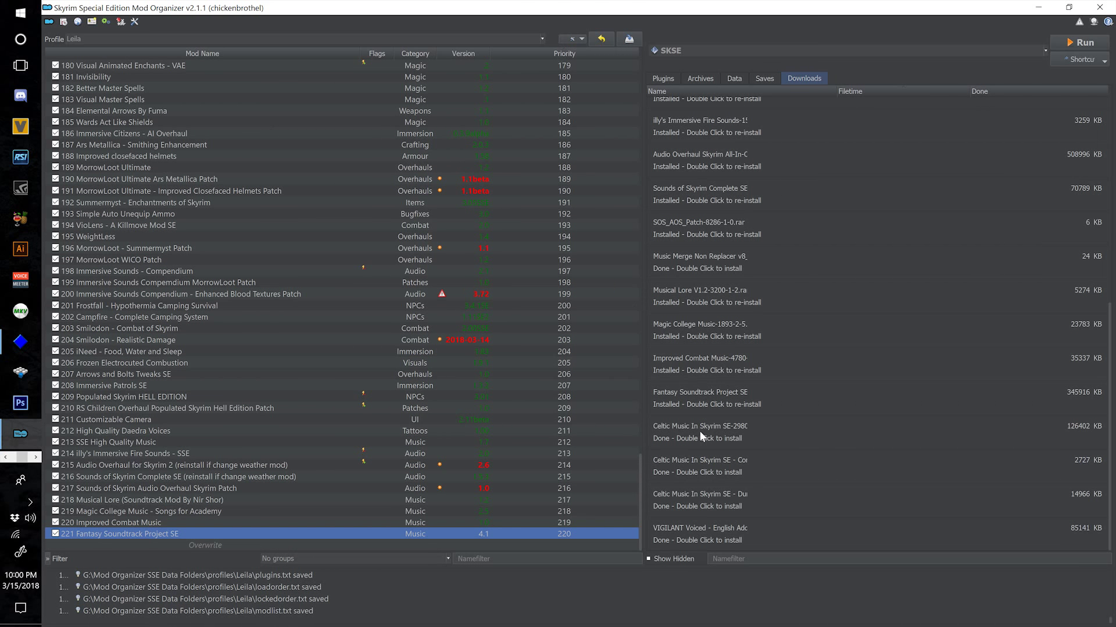
Install the Celtic Music In Skyrim SE download named '222 Celtic Music in Skyrim - SE'
{"action": "double_click", "coordinate": [692, 431]}
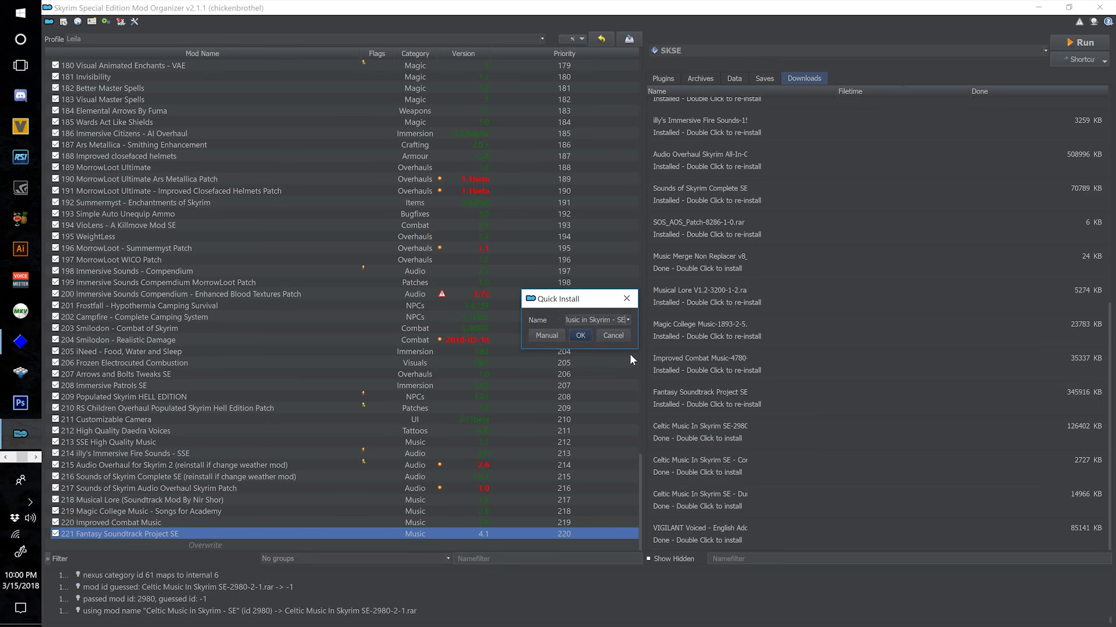
{"action": "left_click_drag", "start_coordinate": [794, 428], "coordinate": [862, 457]}
{"action": "key", "text": "Home"}
{"action": "type", "text": "222"}
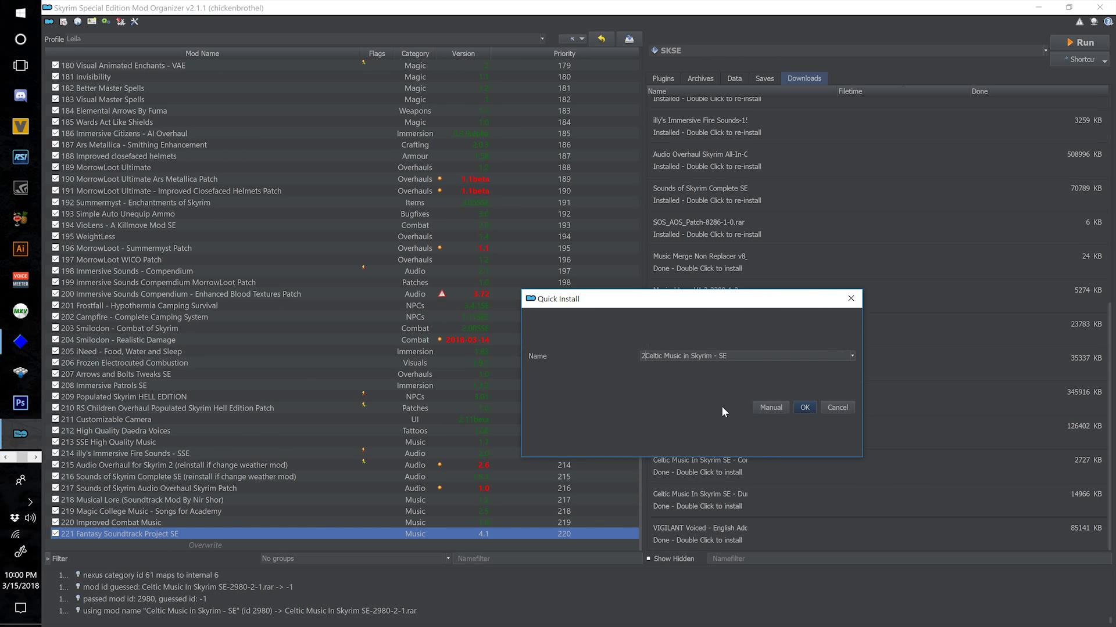
{"action": "left_click", "coordinate": [809, 407]}
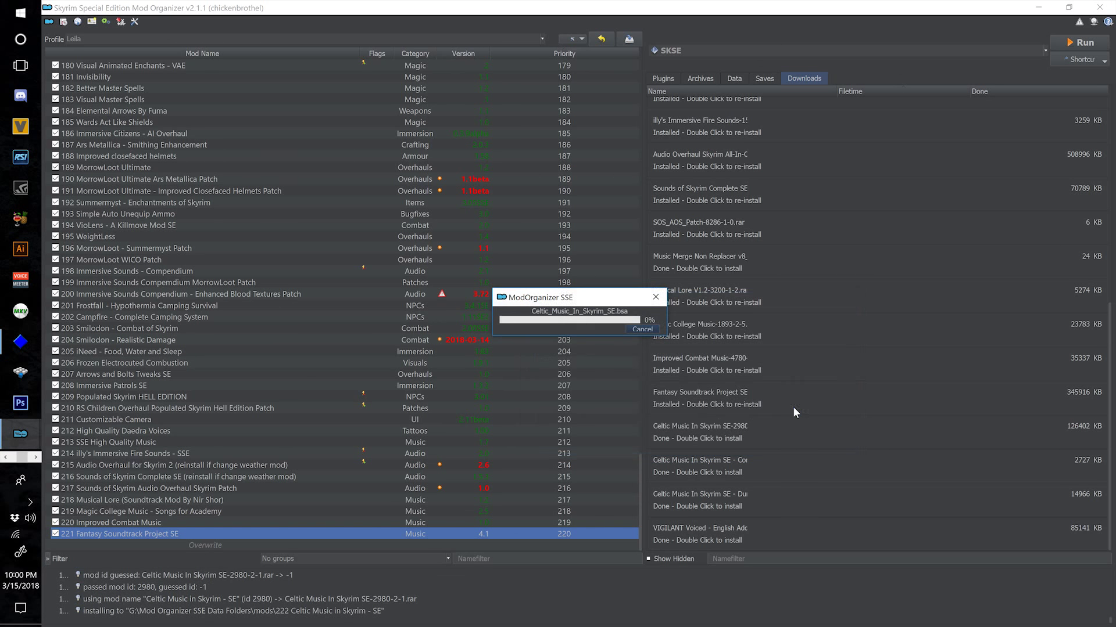